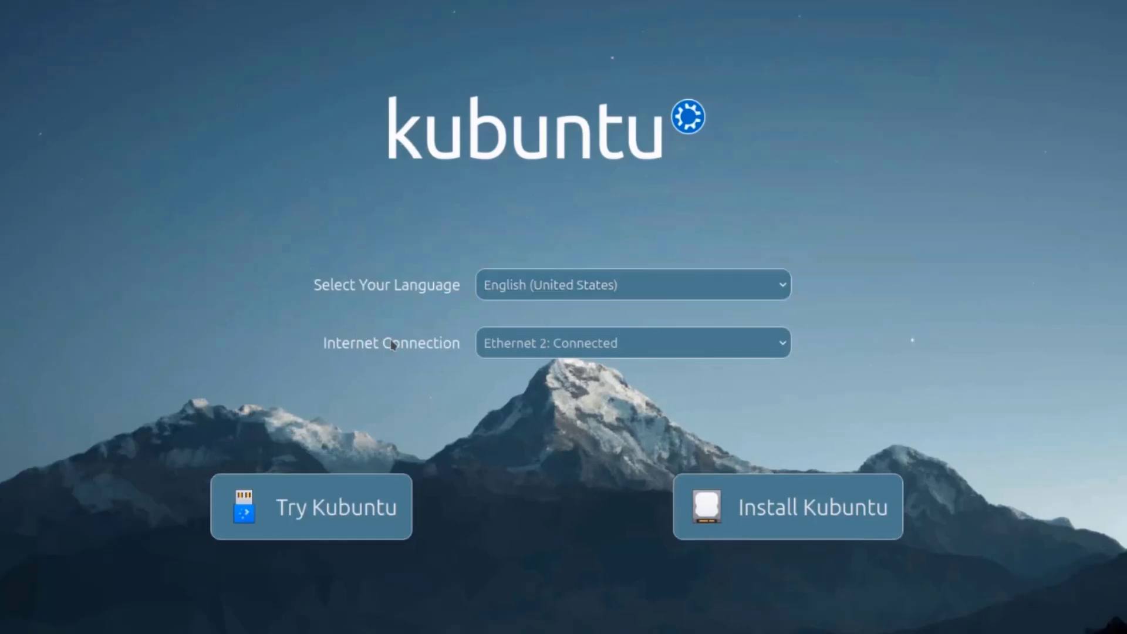
Keep the current wired connection and start installing Kubuntu
click(516, 338)
click(515, 355)
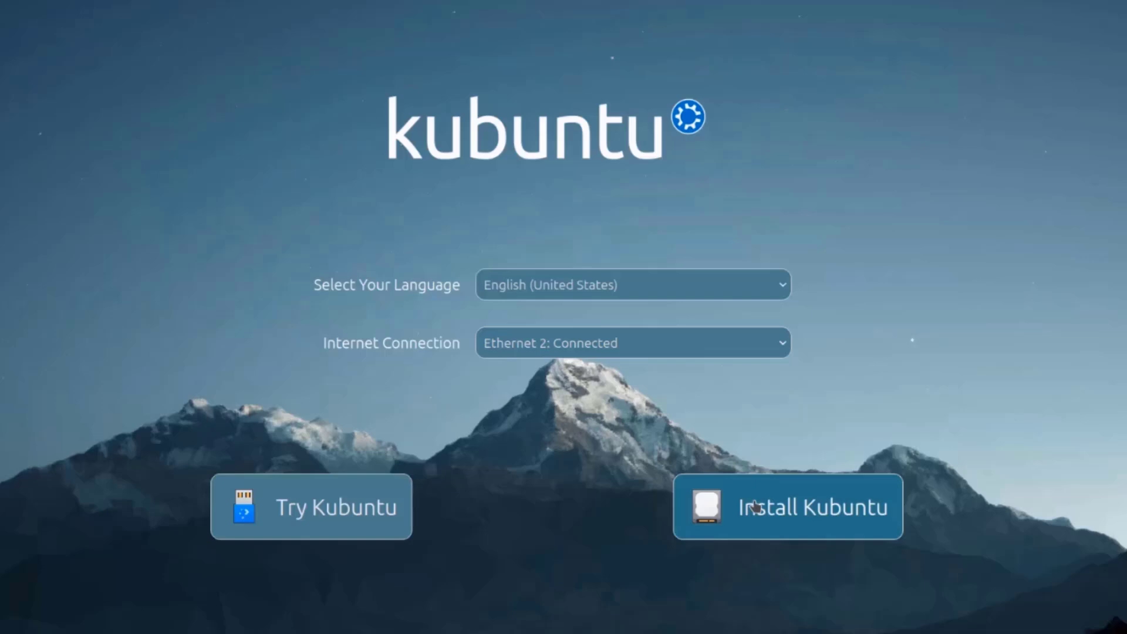
click(762, 509)
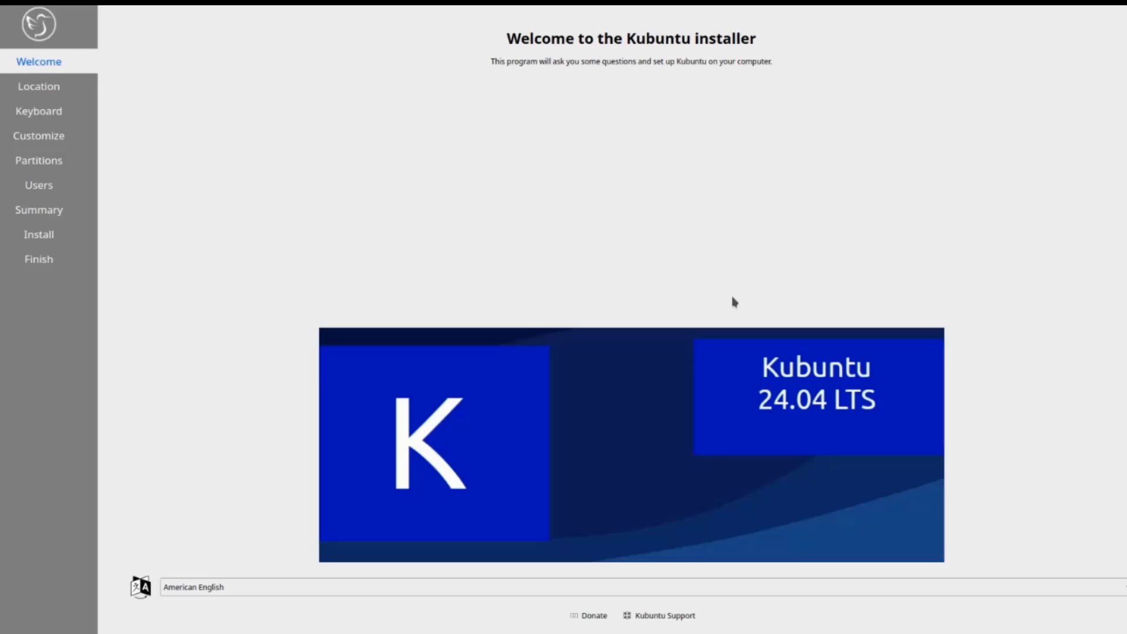
Keep American English as the language and accept the America/New York time zone
click(733, 587)
click(997, 558)
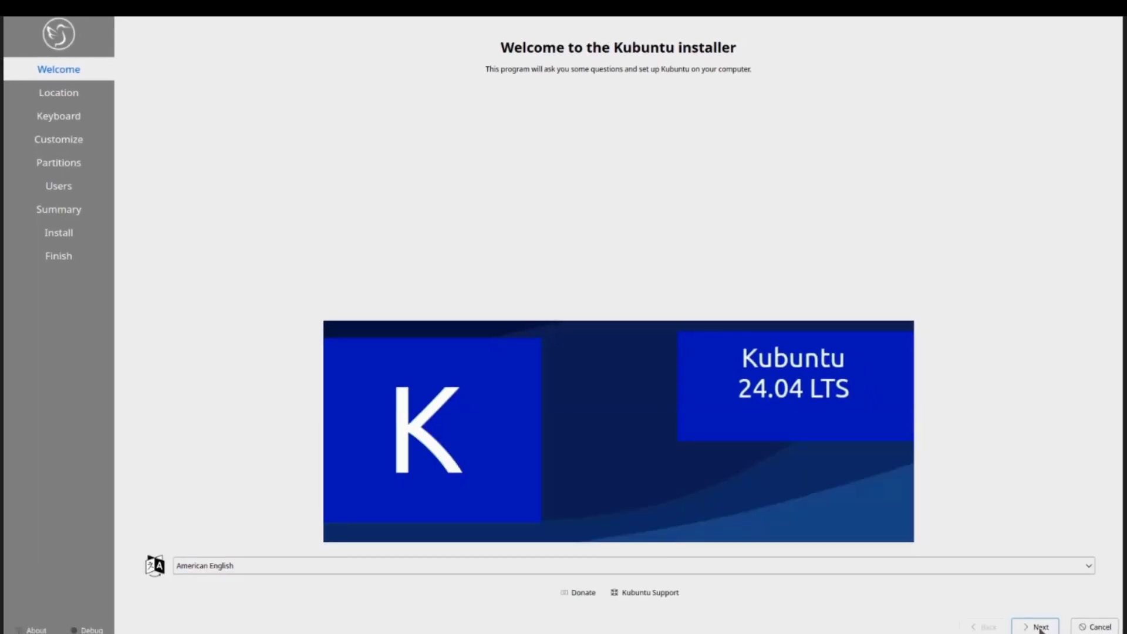
click(1037, 626)
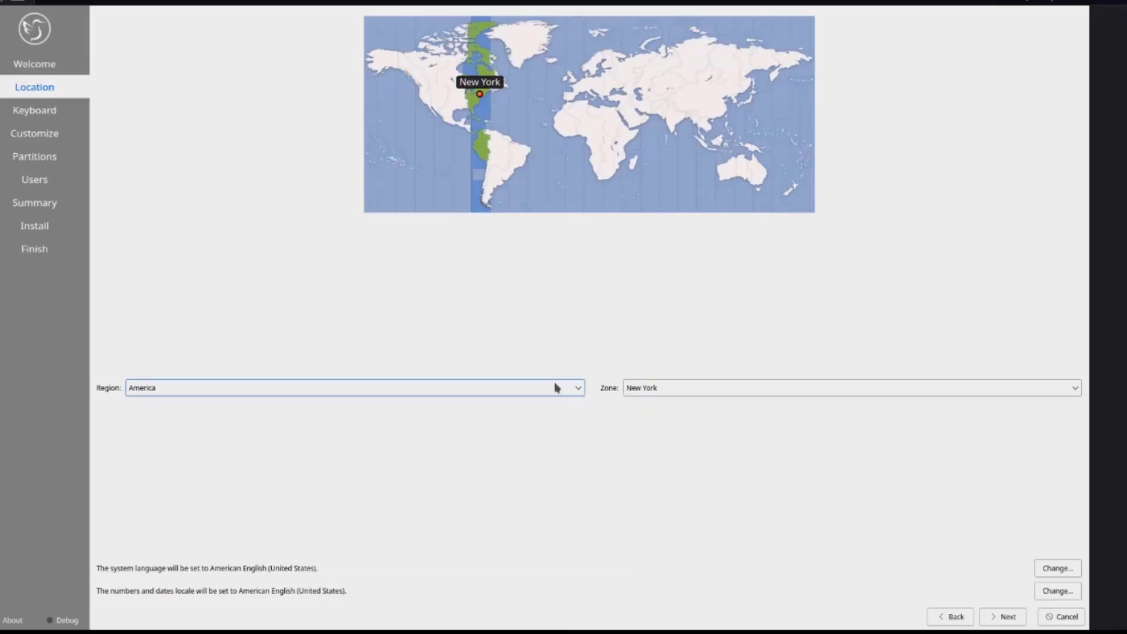
click(1007, 617)
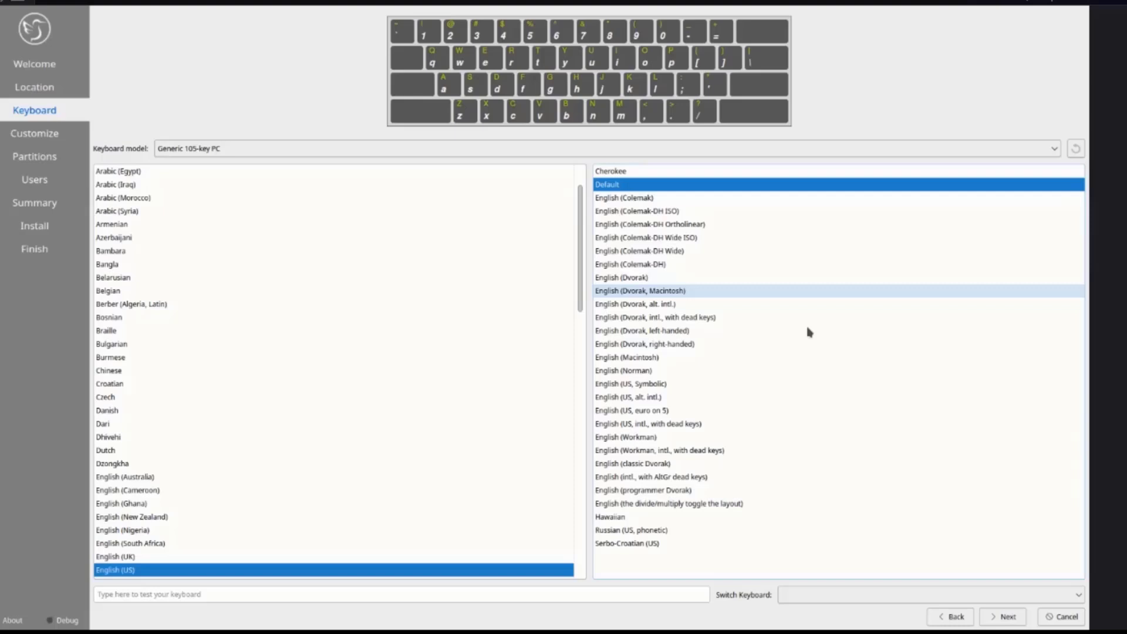
Accept the English (US) keyboard, choose Full Installation and enable downloading updates during install
click(1002, 617)
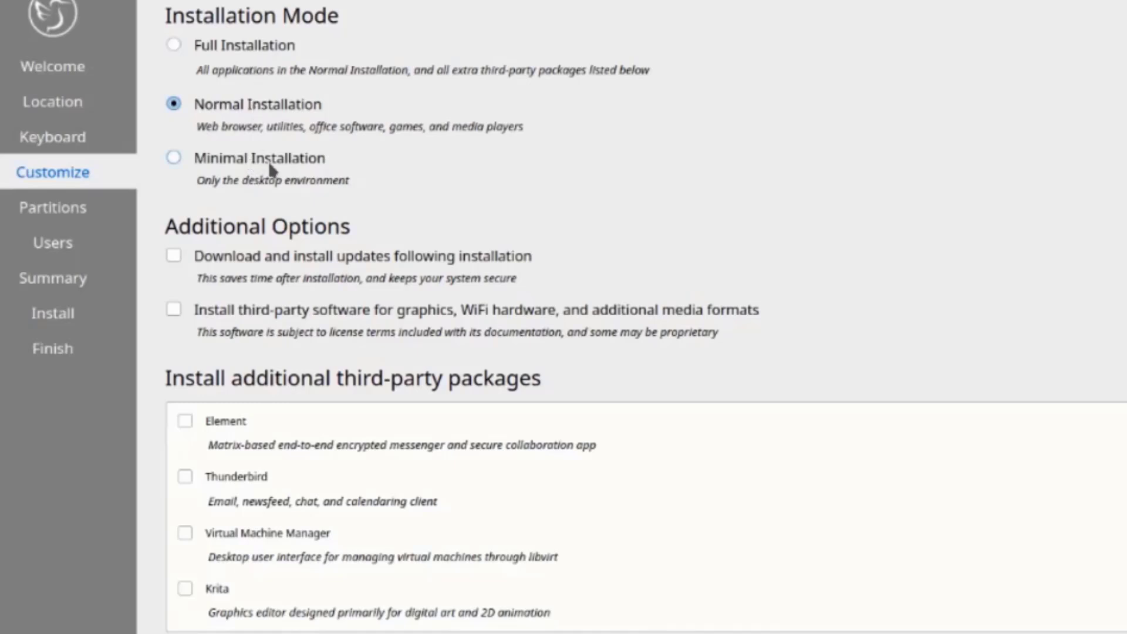
click(173, 45)
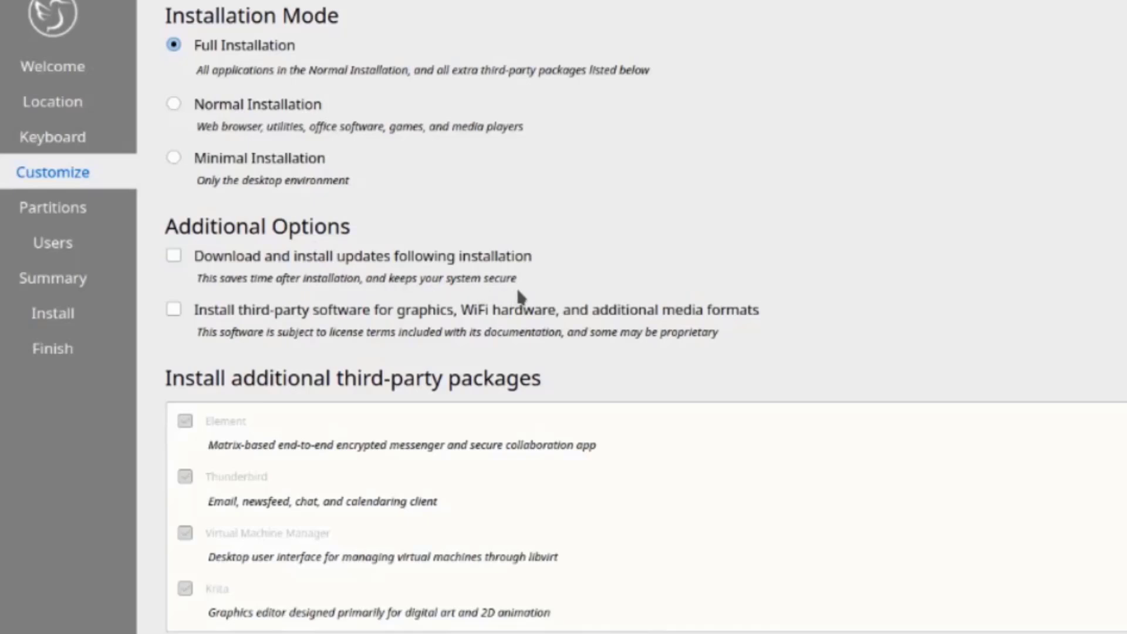
click(179, 256)
Erase the 447.13 GiB KINGSTON disk for Kubuntu, keeping Swap to file and ext4
key(alt+n)
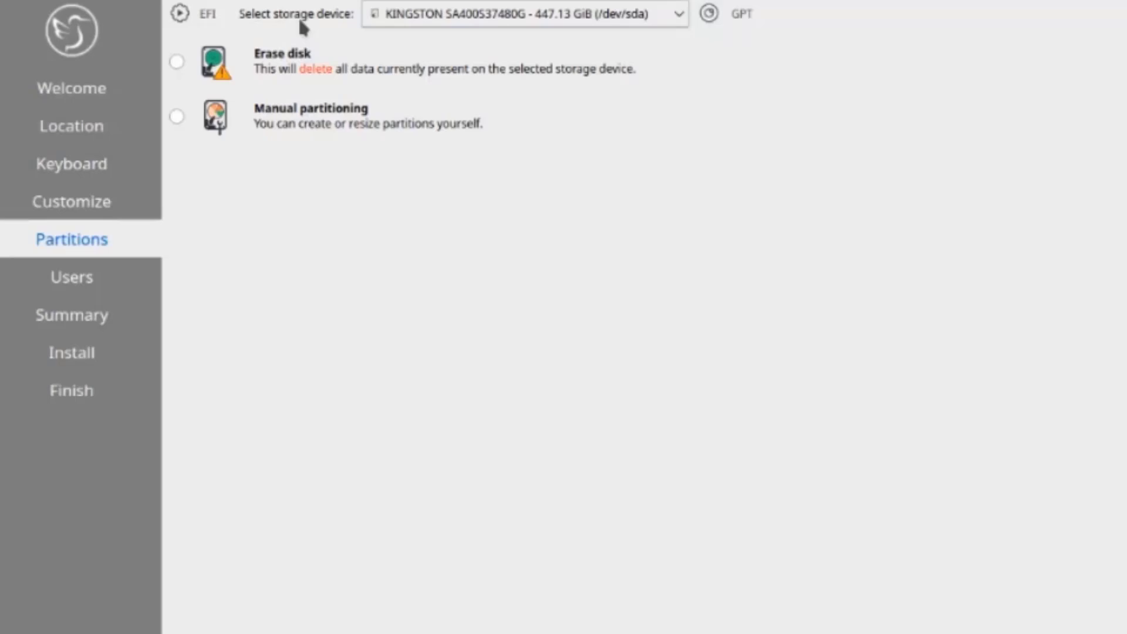
click(425, 14)
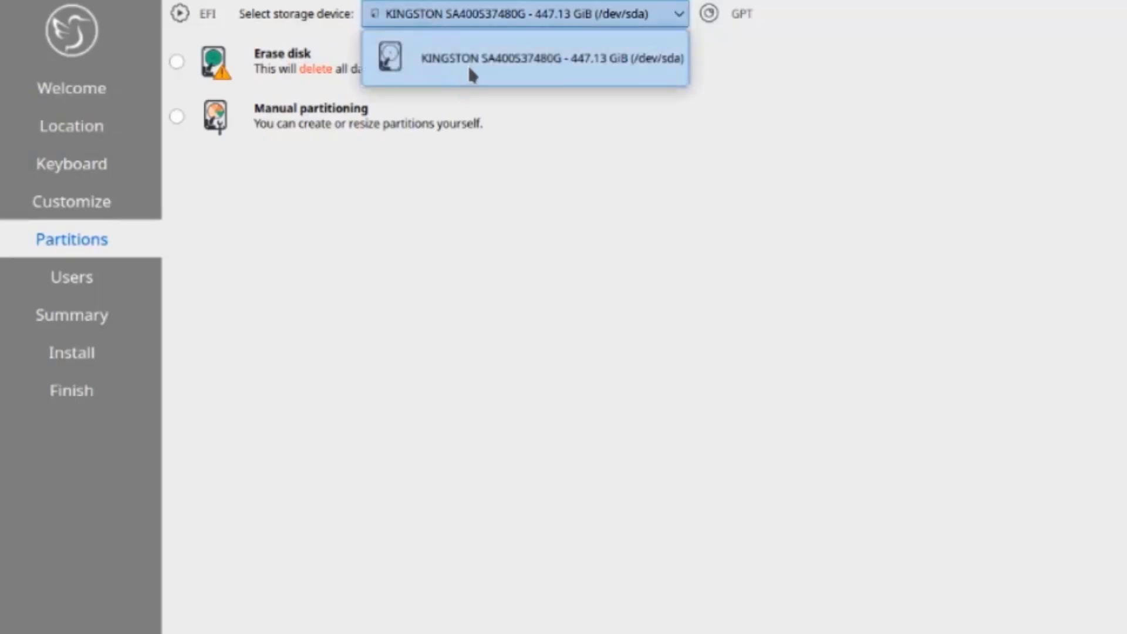
click(796, 100)
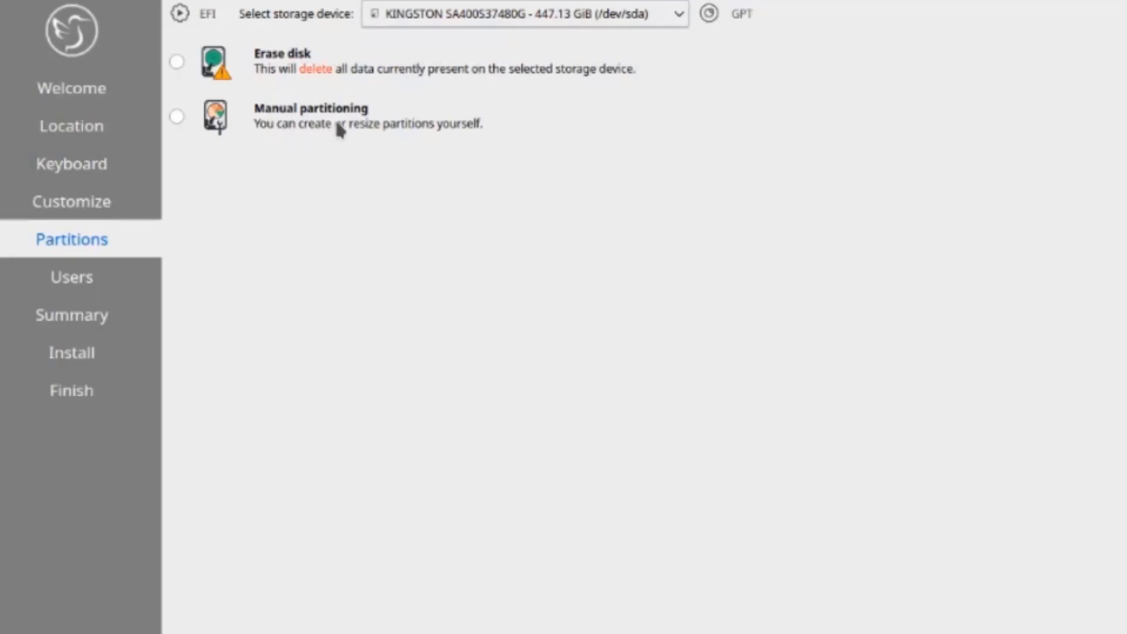
click(176, 62)
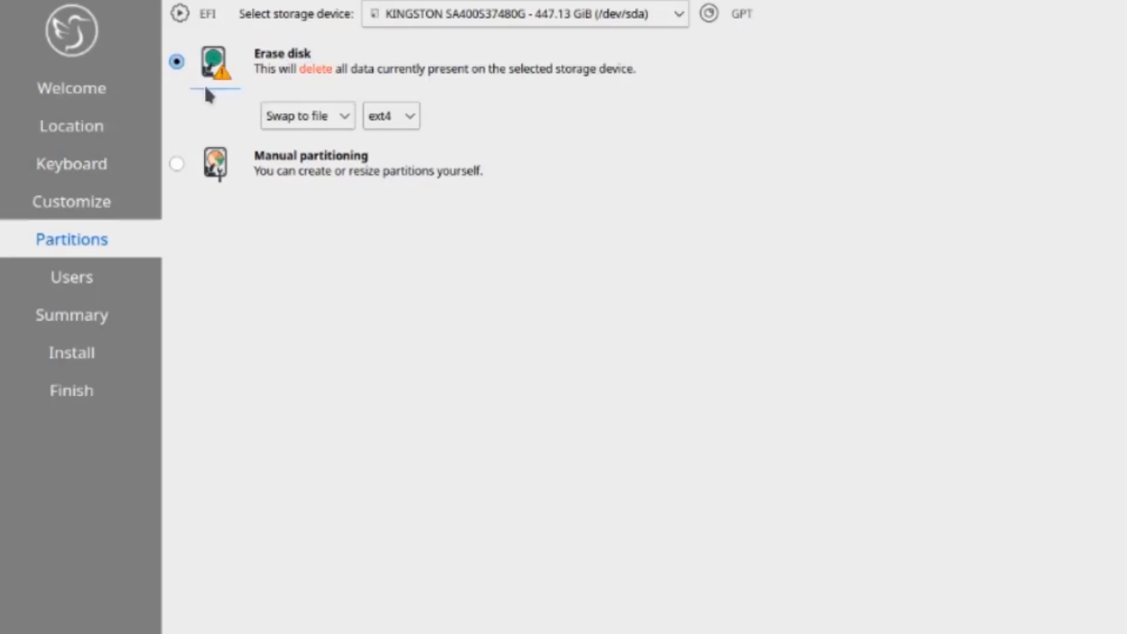
click(305, 116)
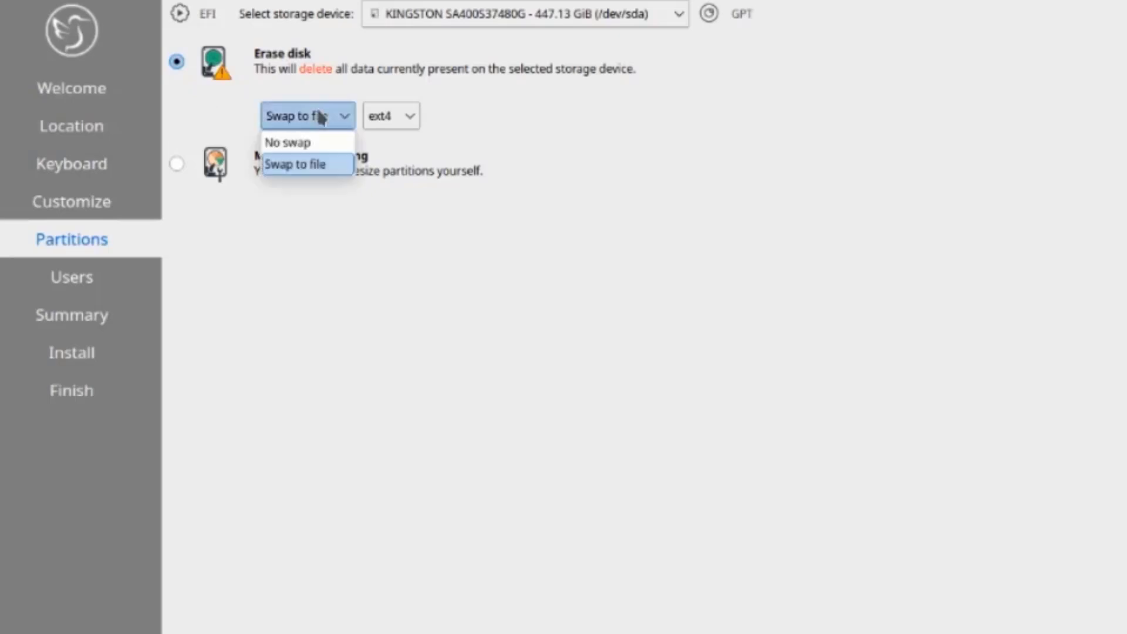
click(304, 164)
click(392, 116)
click(410, 115)
click(378, 109)
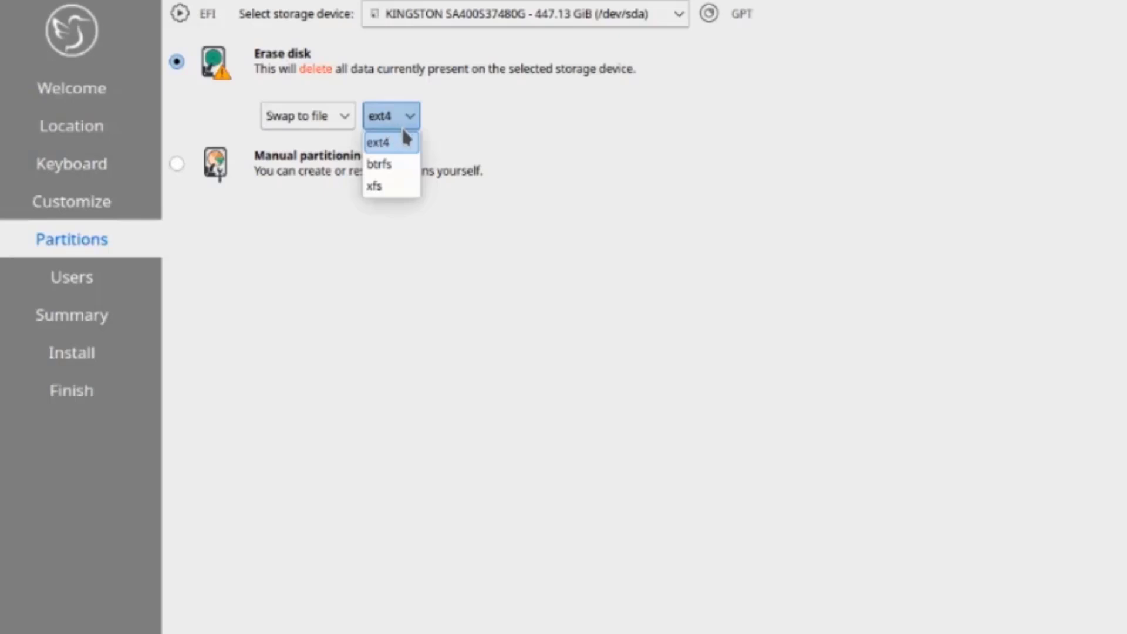
click(440, 138)
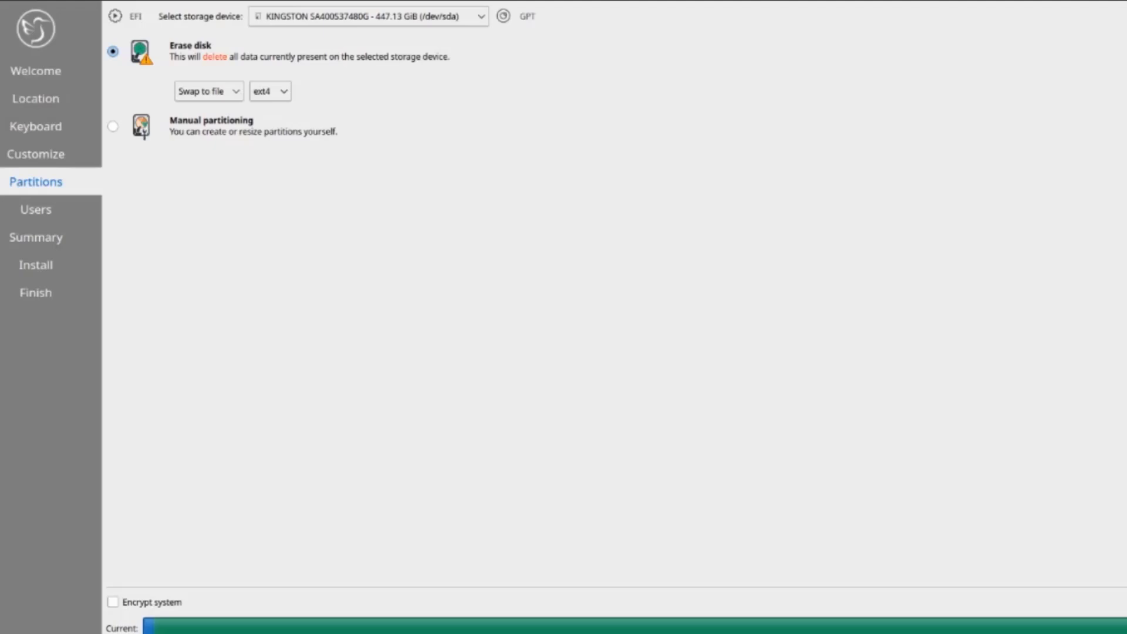
Enter the user's name and the account password twice, then continue to the Summary
key(alt+n)
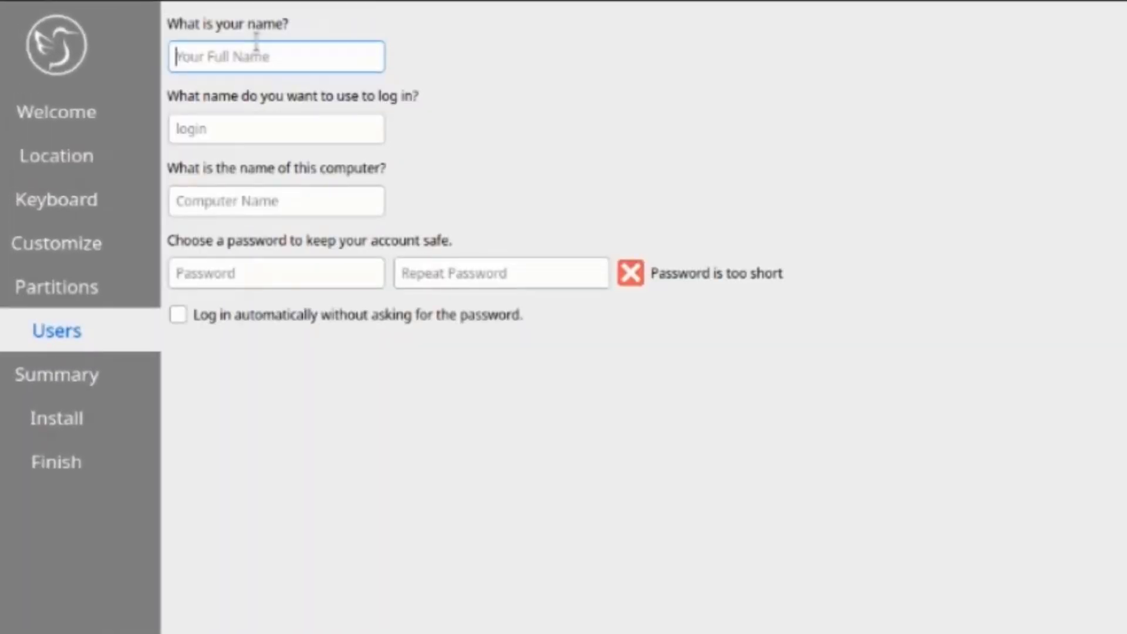
text(john)
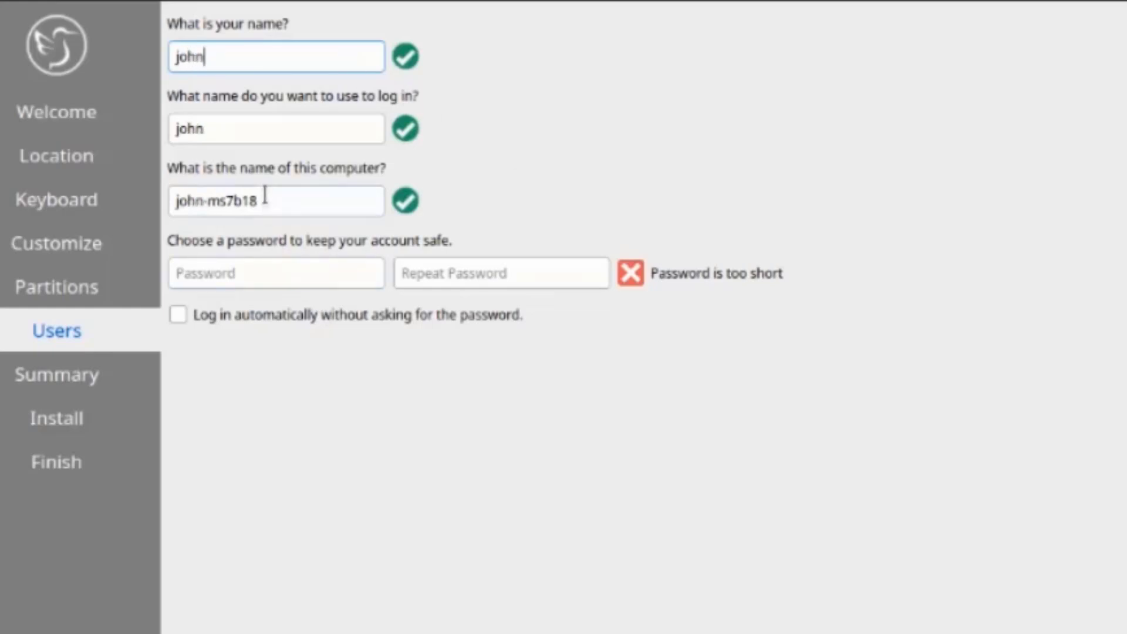
click(269, 267)
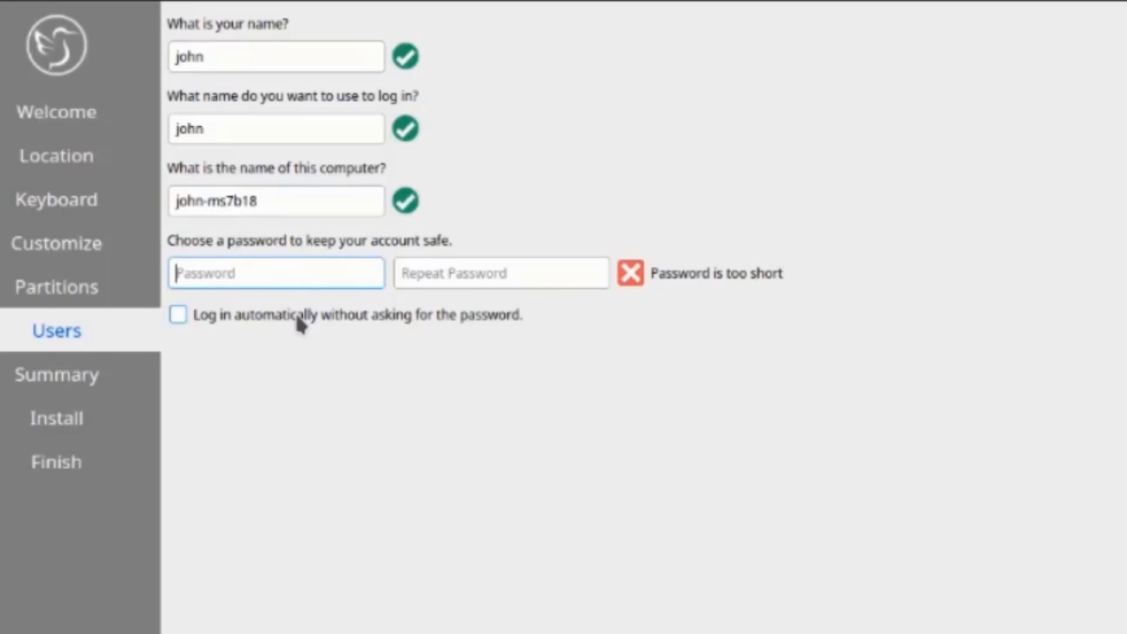
text(1234)
key(Tab)
text(1234)
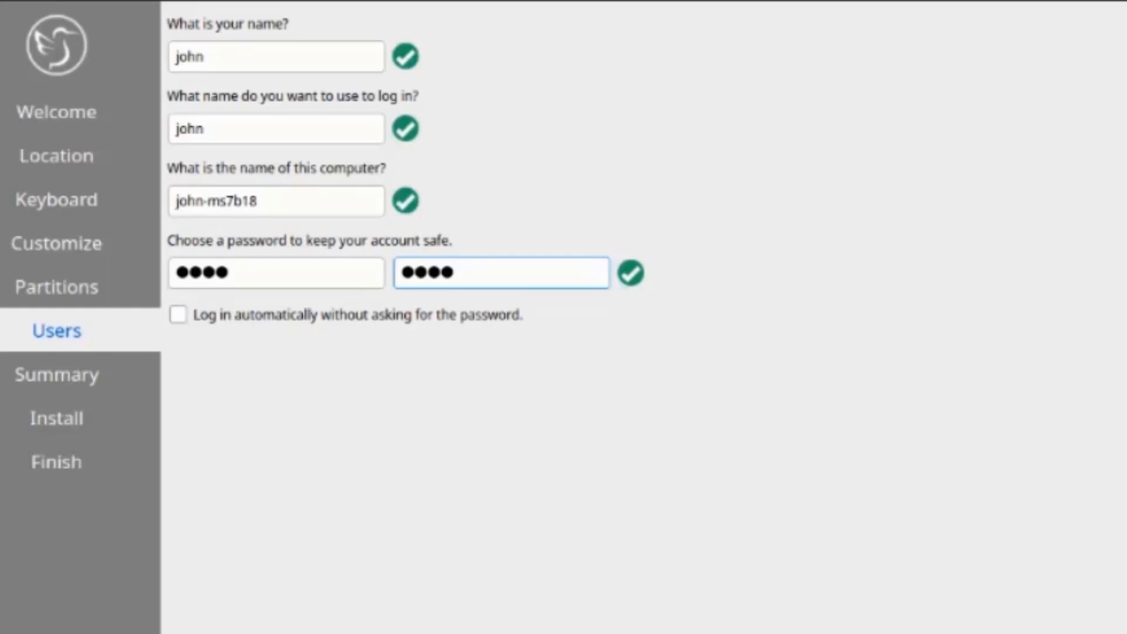
key(Return)
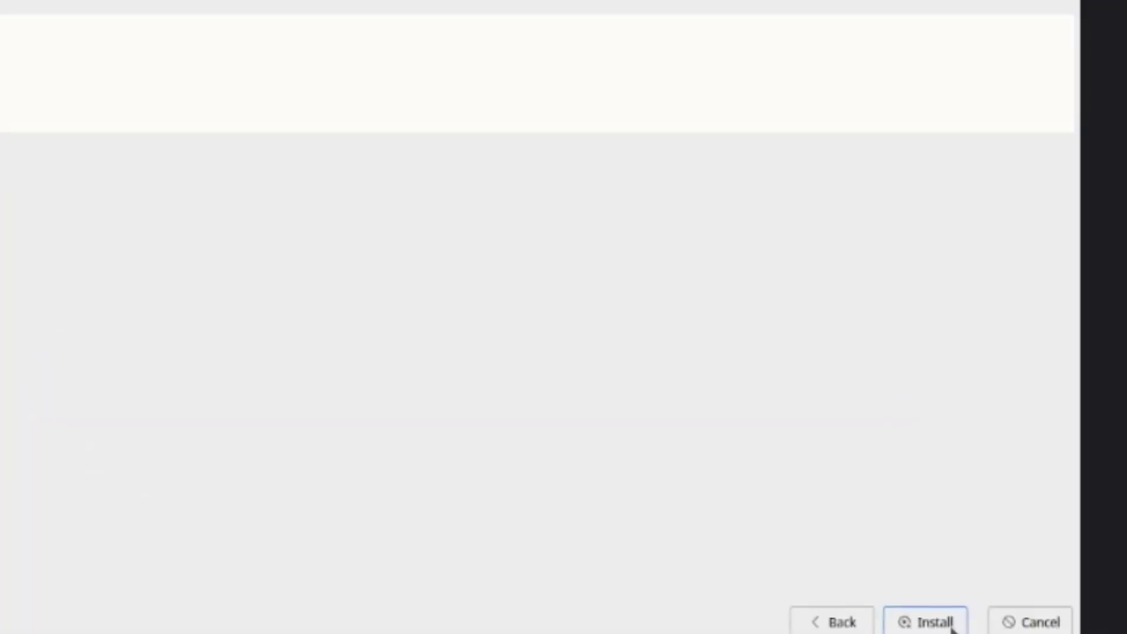
Start the Kubuntu installation and let it run through to All done
click(921, 613)
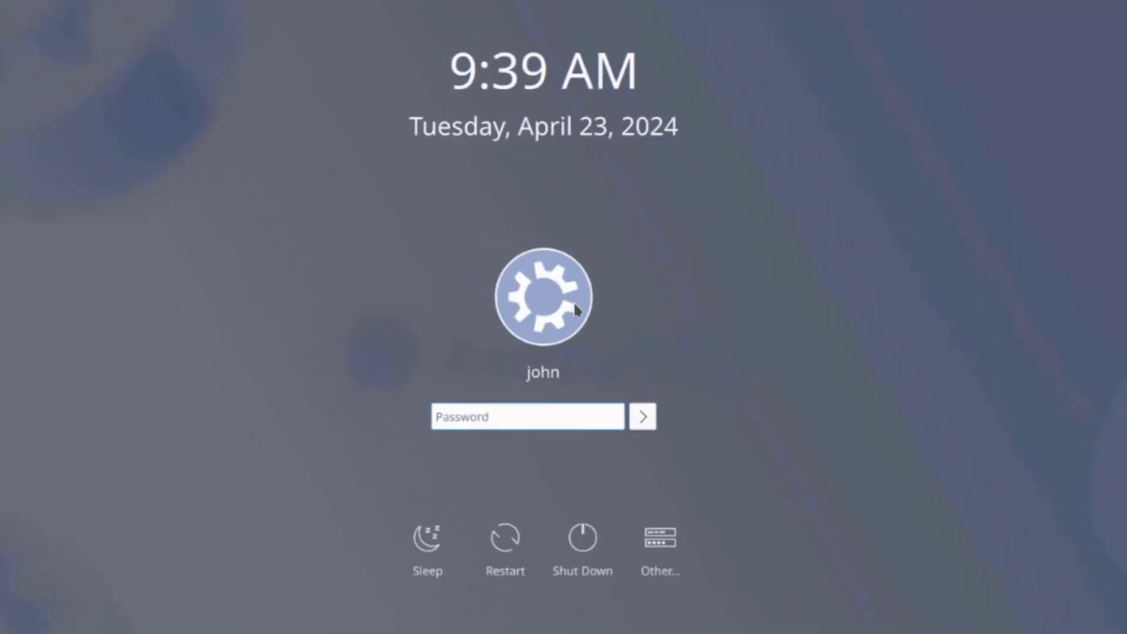
Log in via Other... and page through the Plasma welcome tour to the usage-sharing page
click(661, 538)
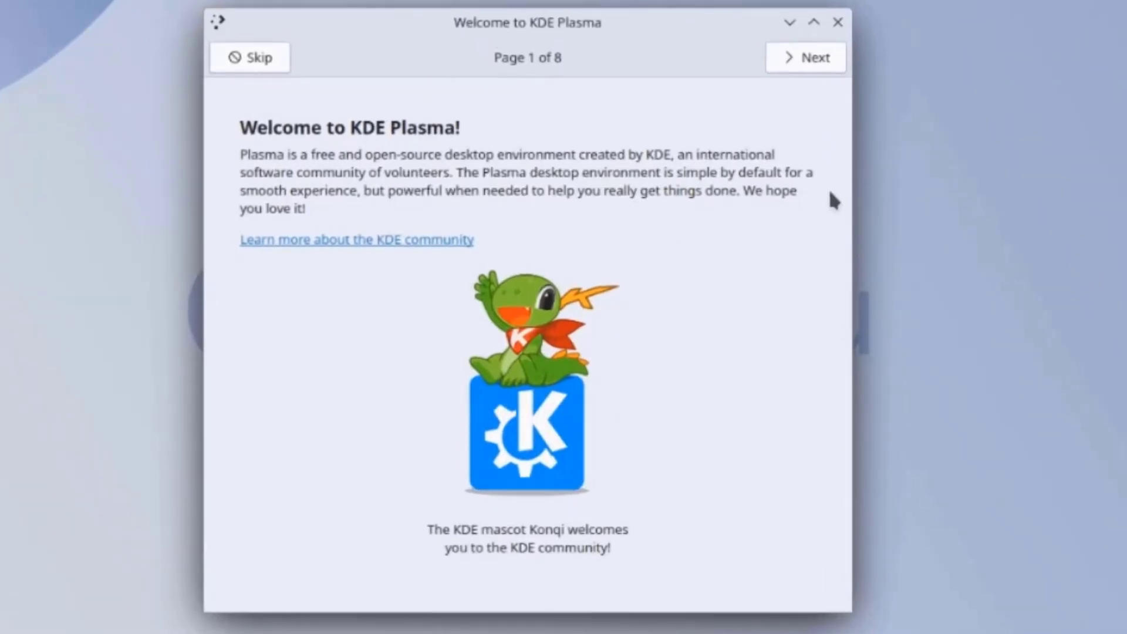
click(813, 54)
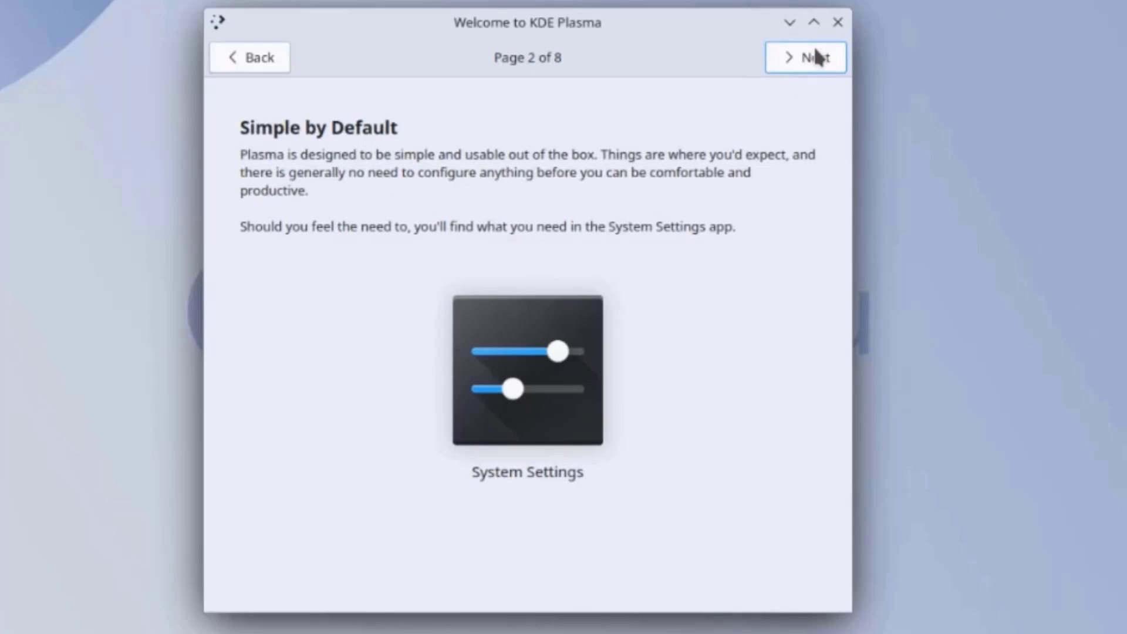
click(815, 53)
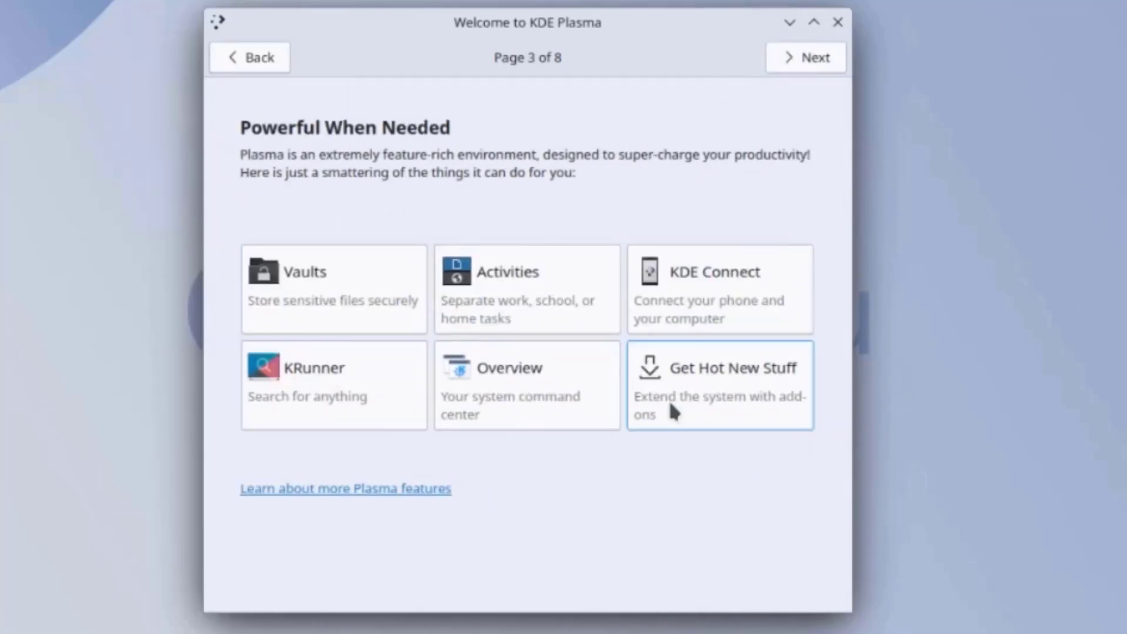
click(829, 70)
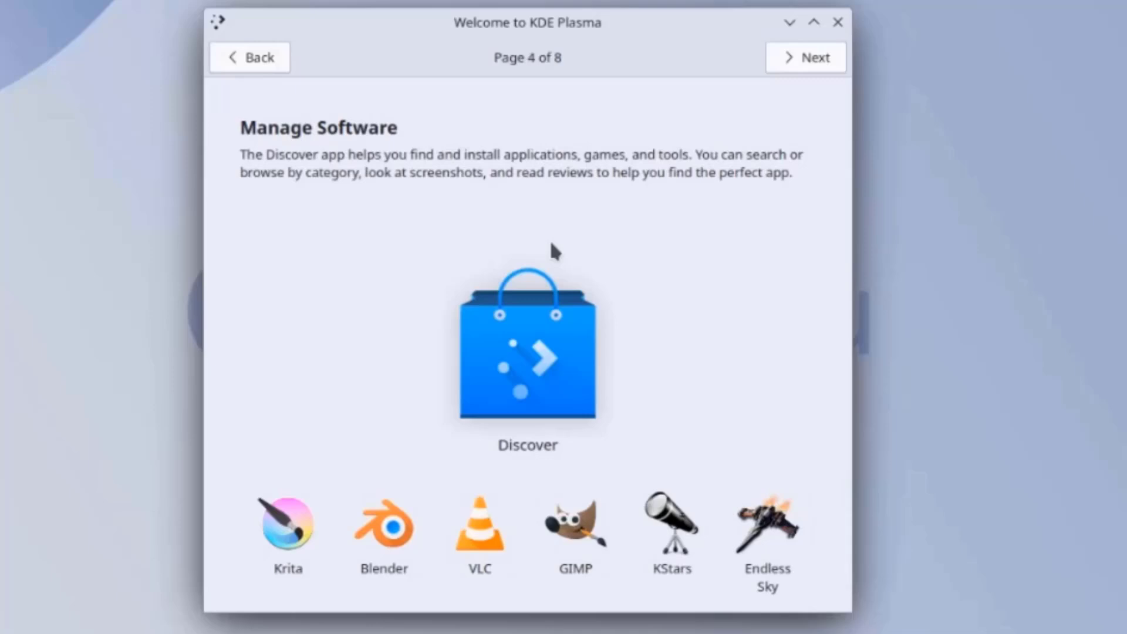
click(828, 55)
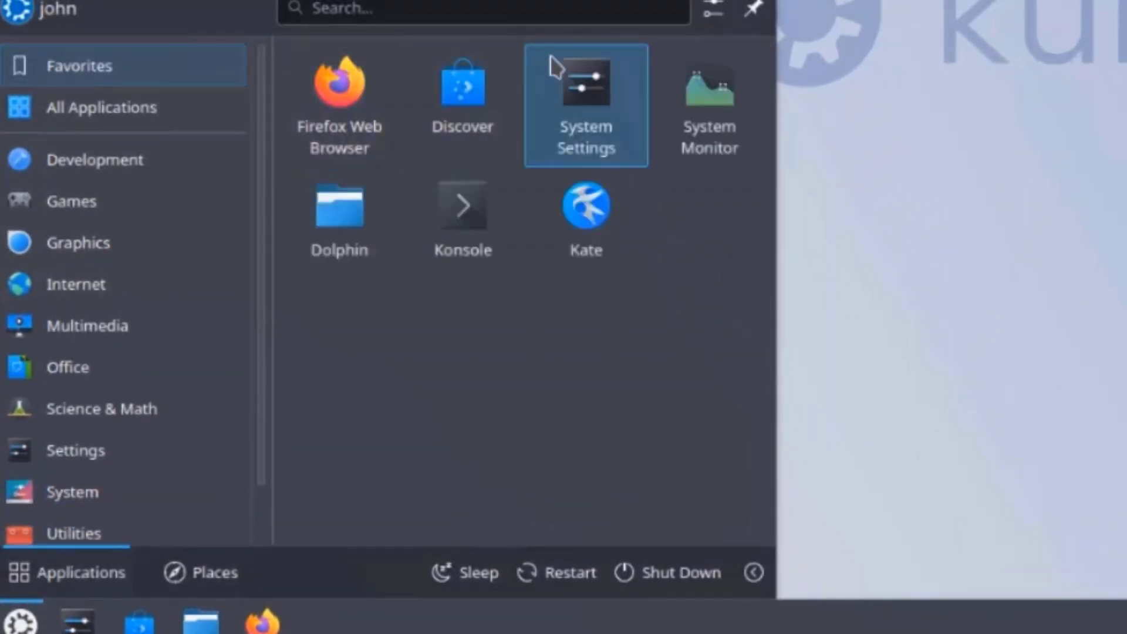
Show All Applications in the launcher and scroll down to Virtual Machine Manager and Welcome Center
click(176, 125)
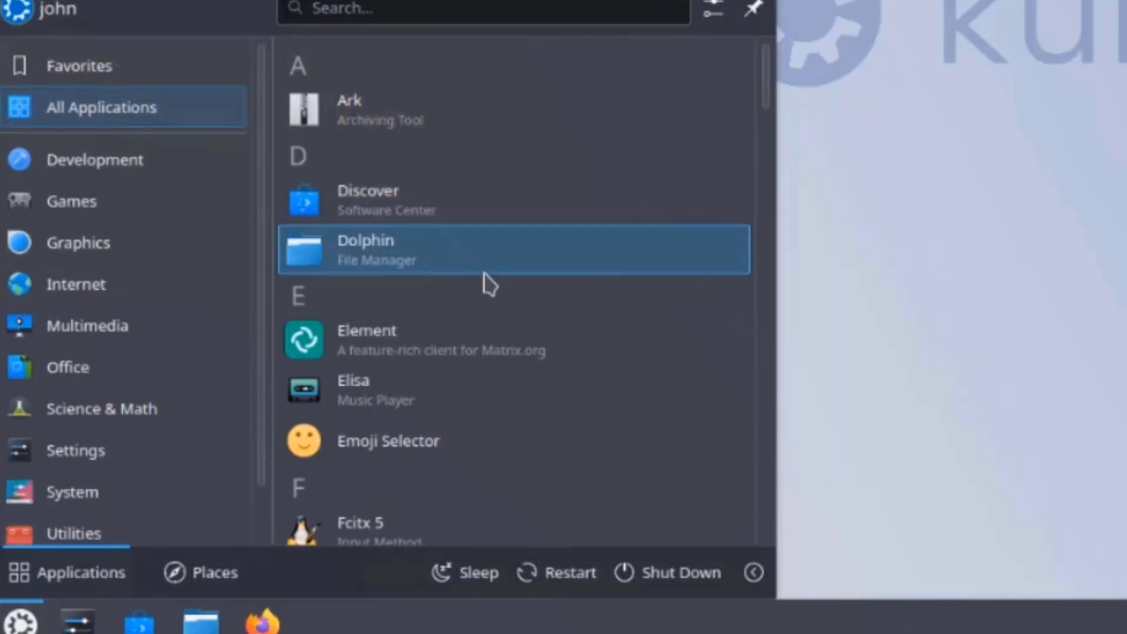
scroll(498, 299, down, 7)
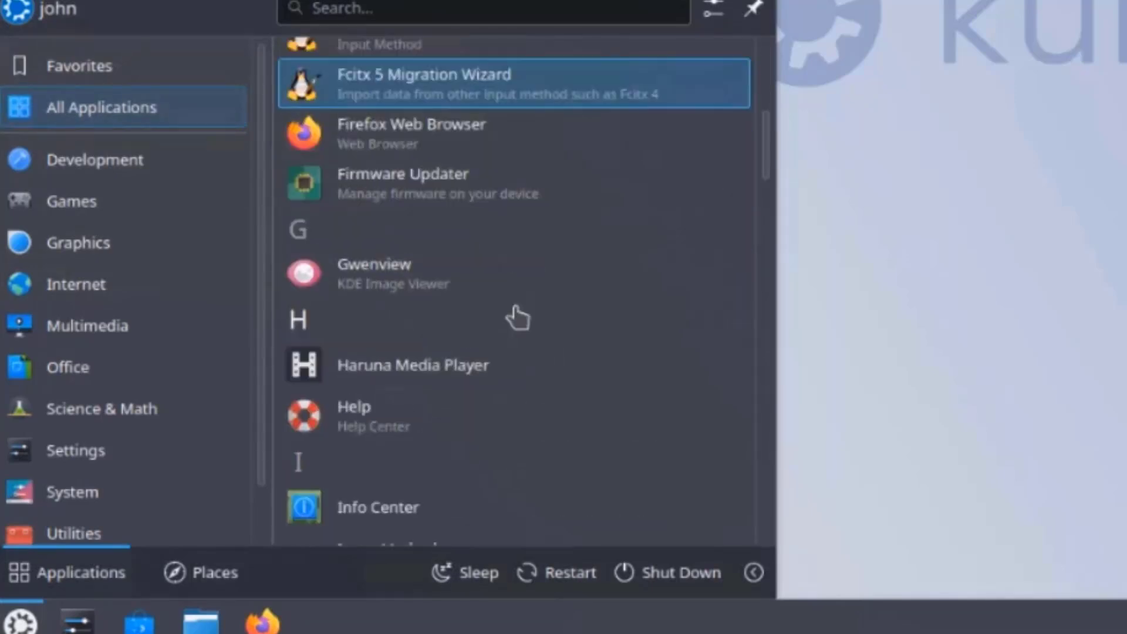
scroll(518, 319, down, 7)
scroll(519, 318, down, 9)
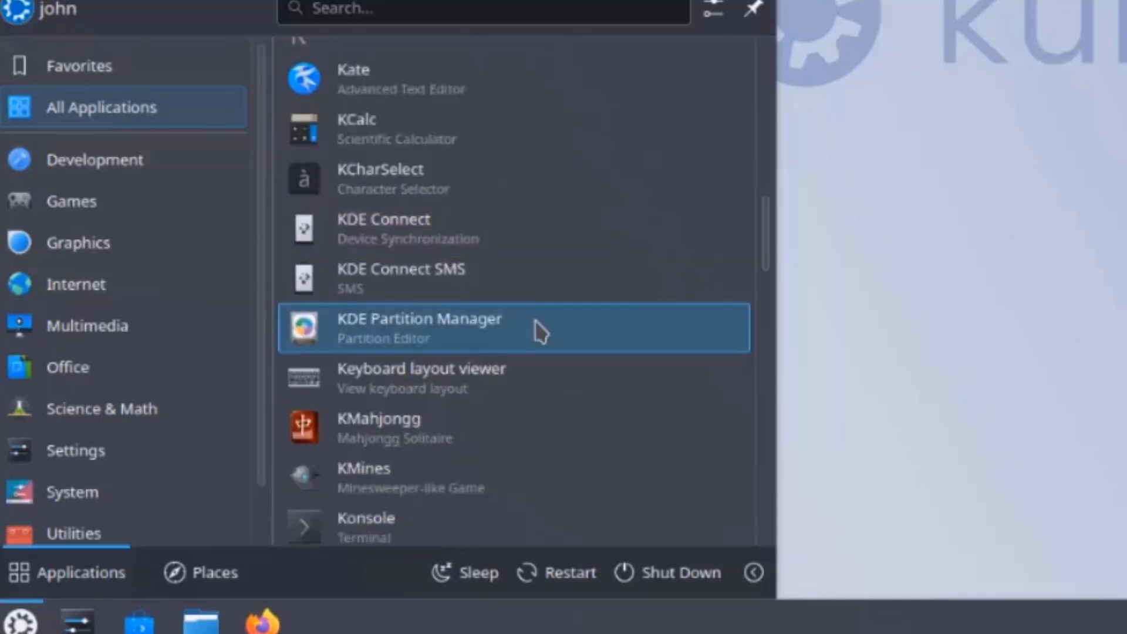
scroll(559, 348, down, 9)
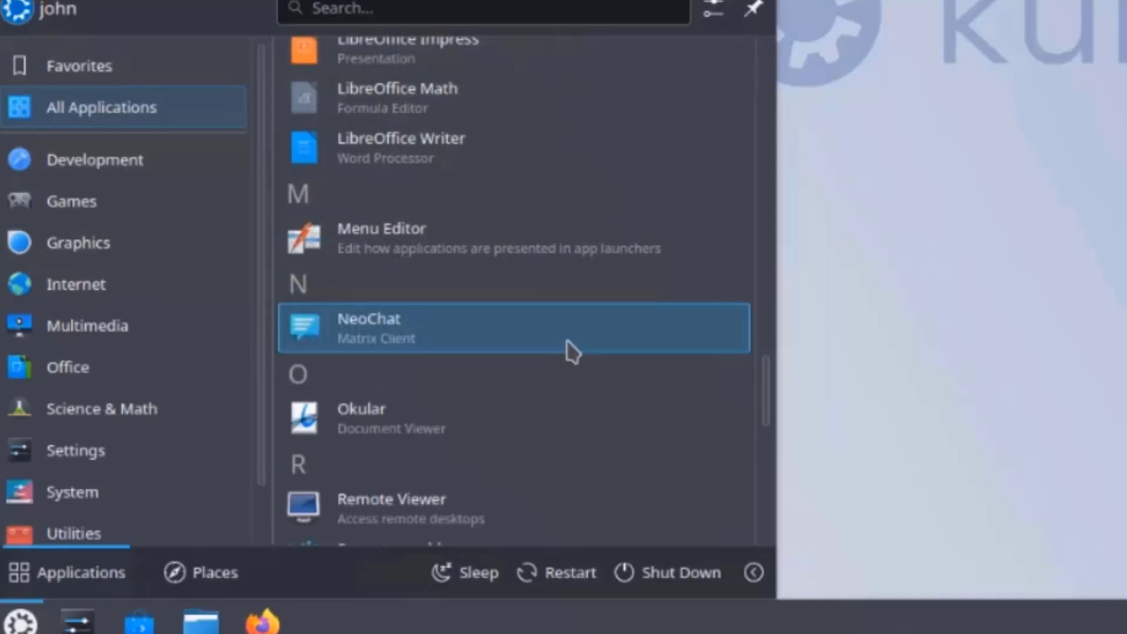
scroll(566, 351, down, 8)
scroll(570, 353, down, 8)
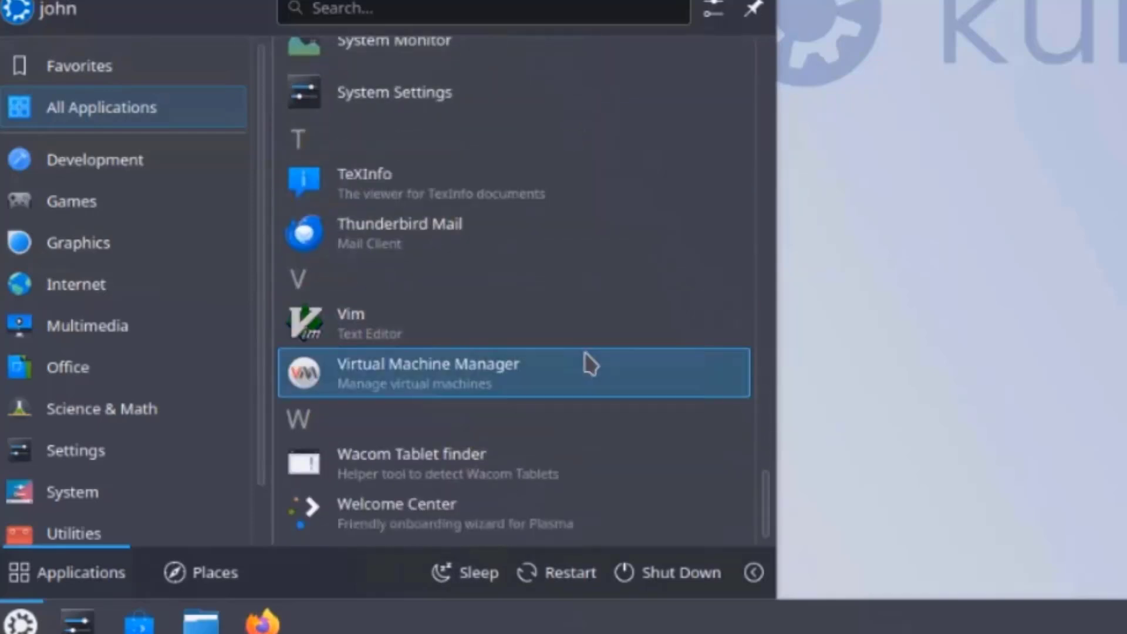
Browse the launcher categories from Development and Games through Settings, System and Utilities
click(150, 171)
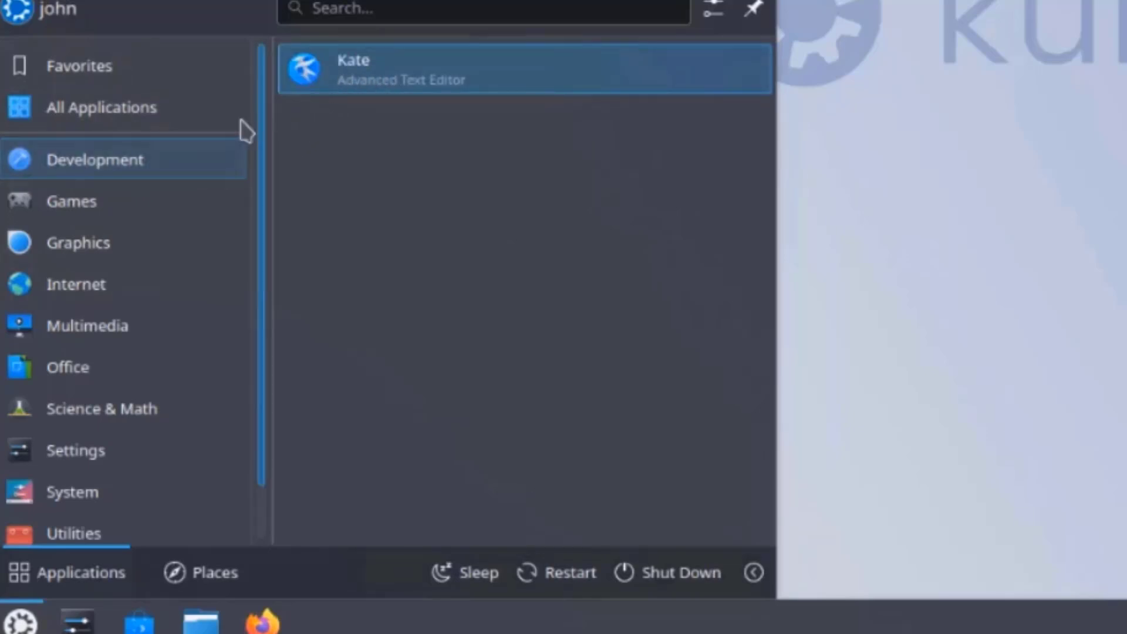
click(136, 202)
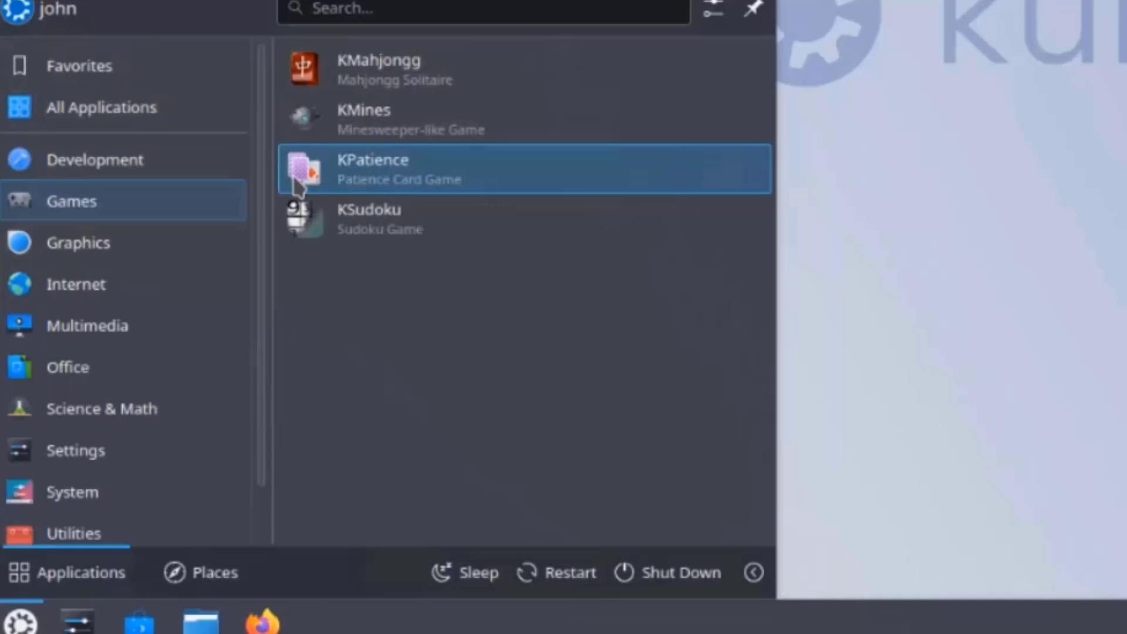
mouse_move(176, 252)
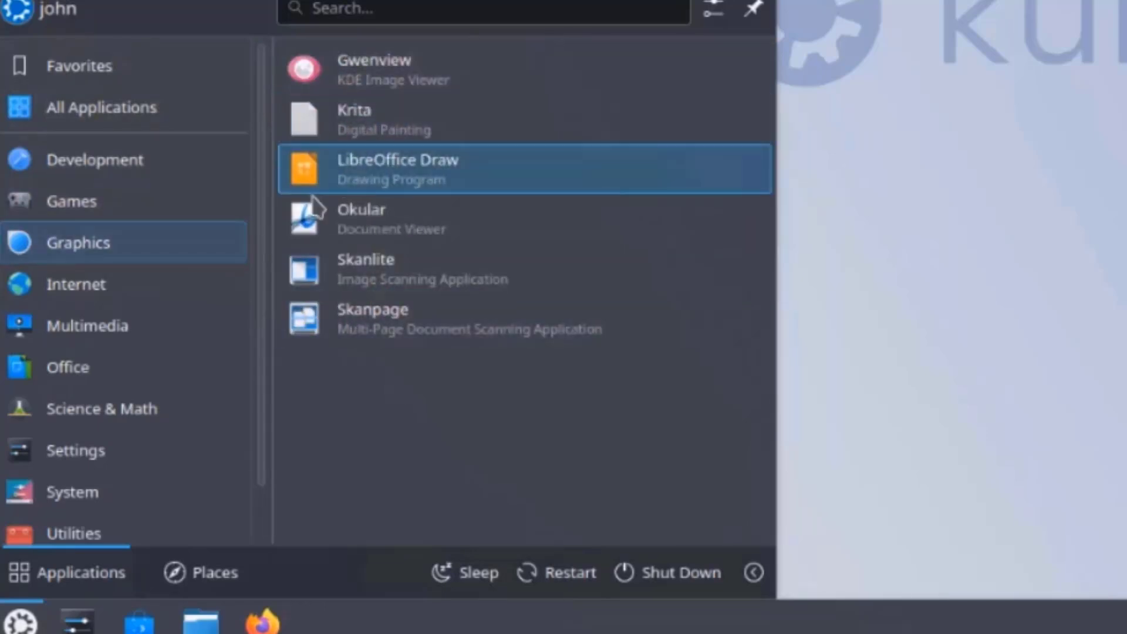
mouse_move(166, 289)
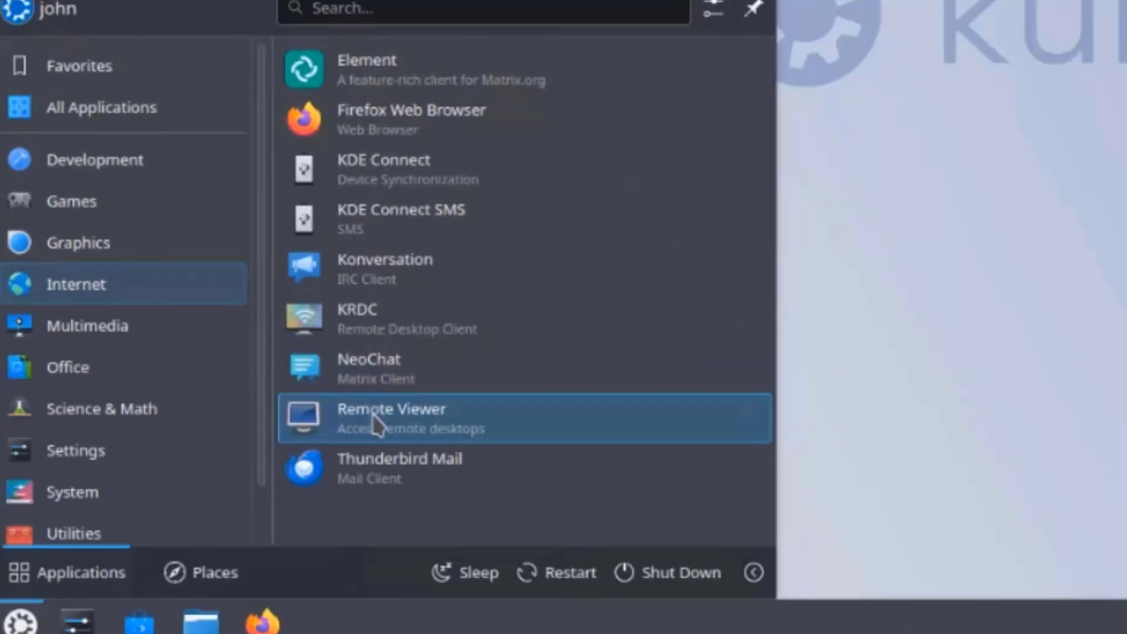
mouse_move(176, 324)
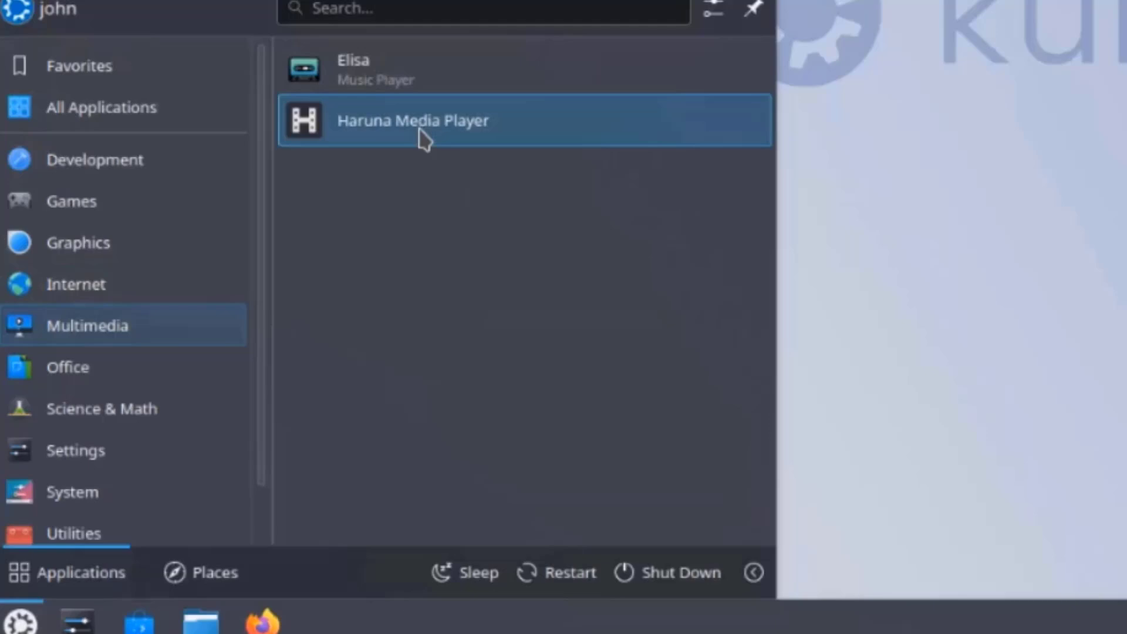
mouse_move(158, 370)
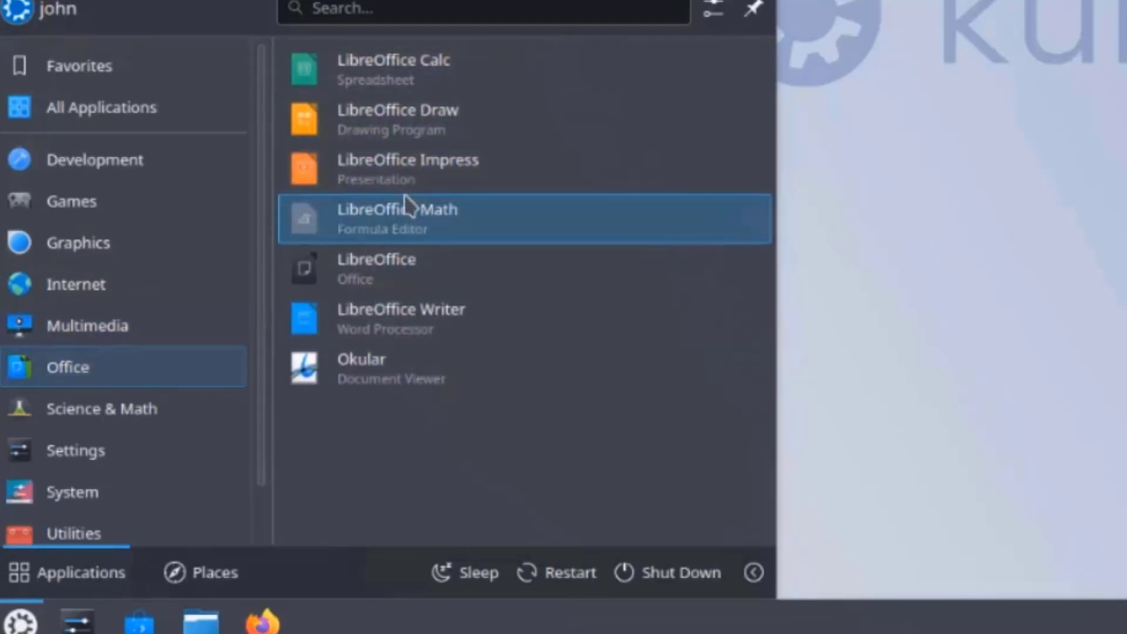
mouse_move(137, 443)
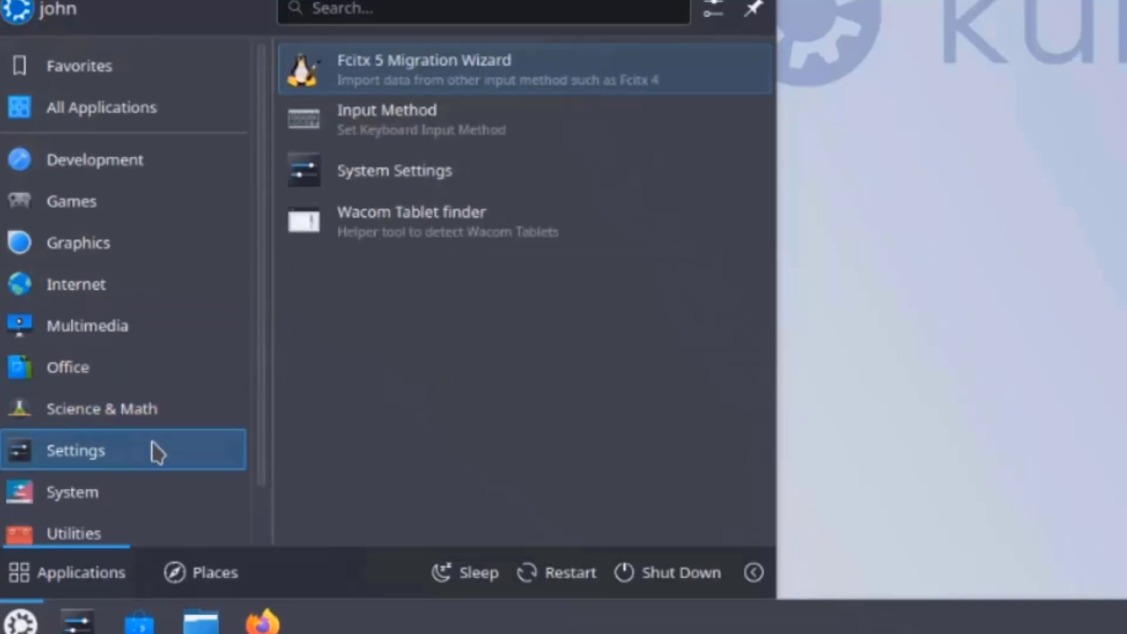
mouse_move(152, 499)
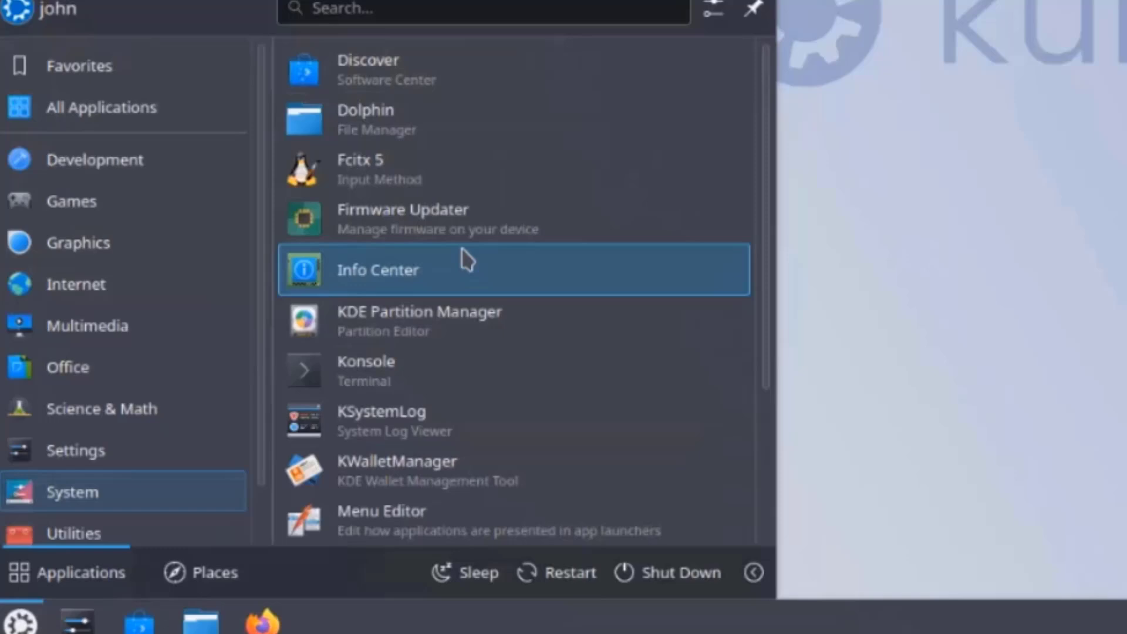
scroll(445, 310, down, 1)
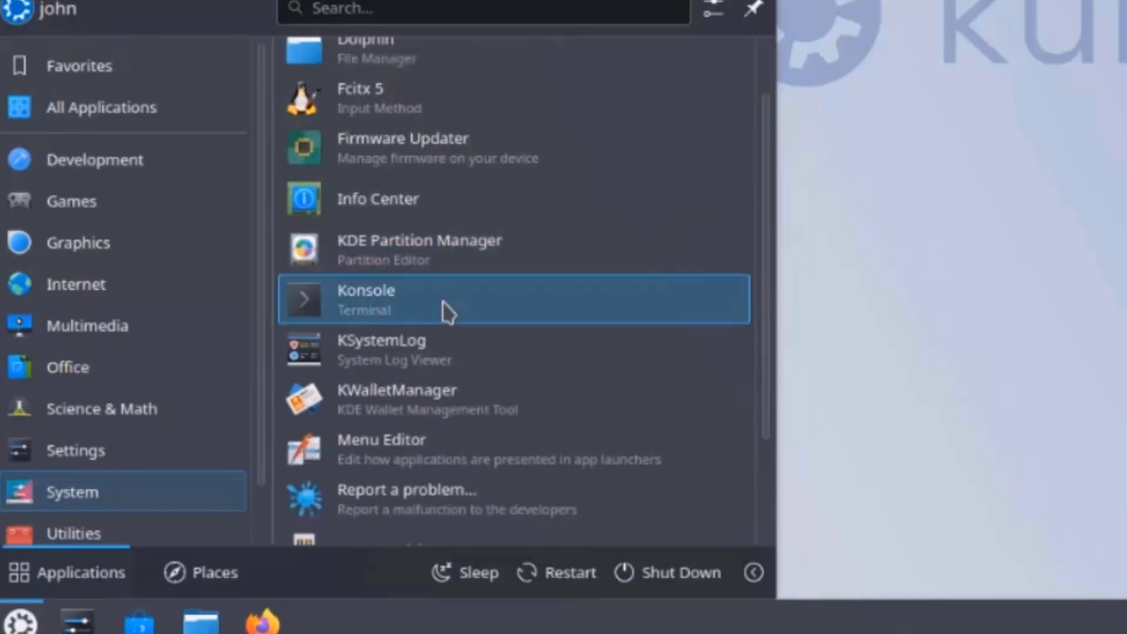
click(153, 468)
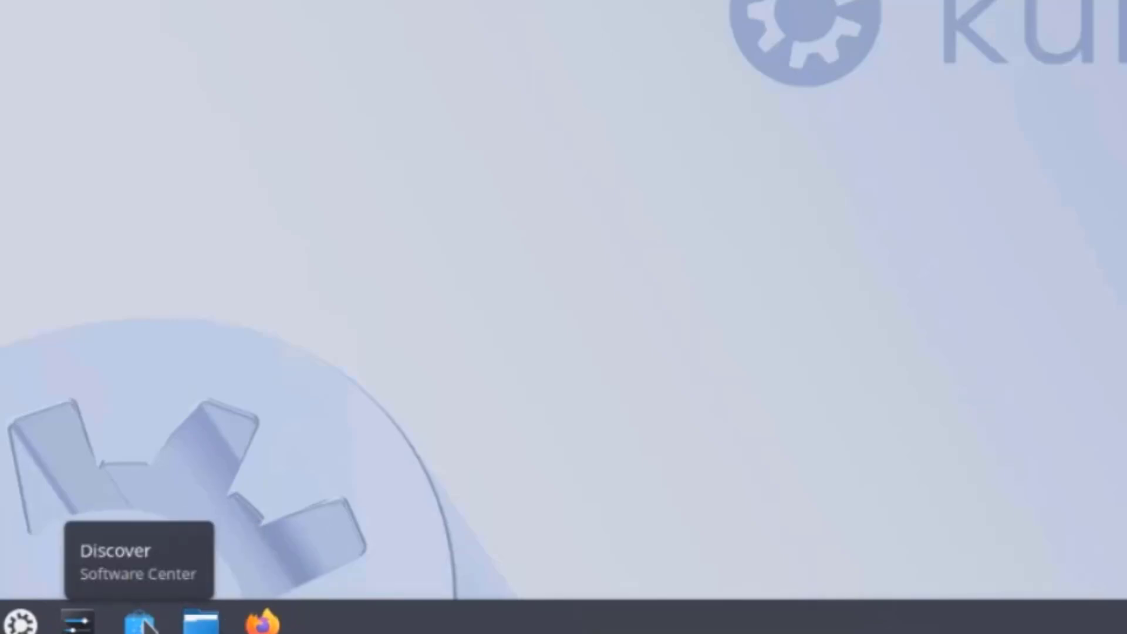
Install the Flatpak backend from Discover's Settings, authenticating with the administrator password
click(144, 623)
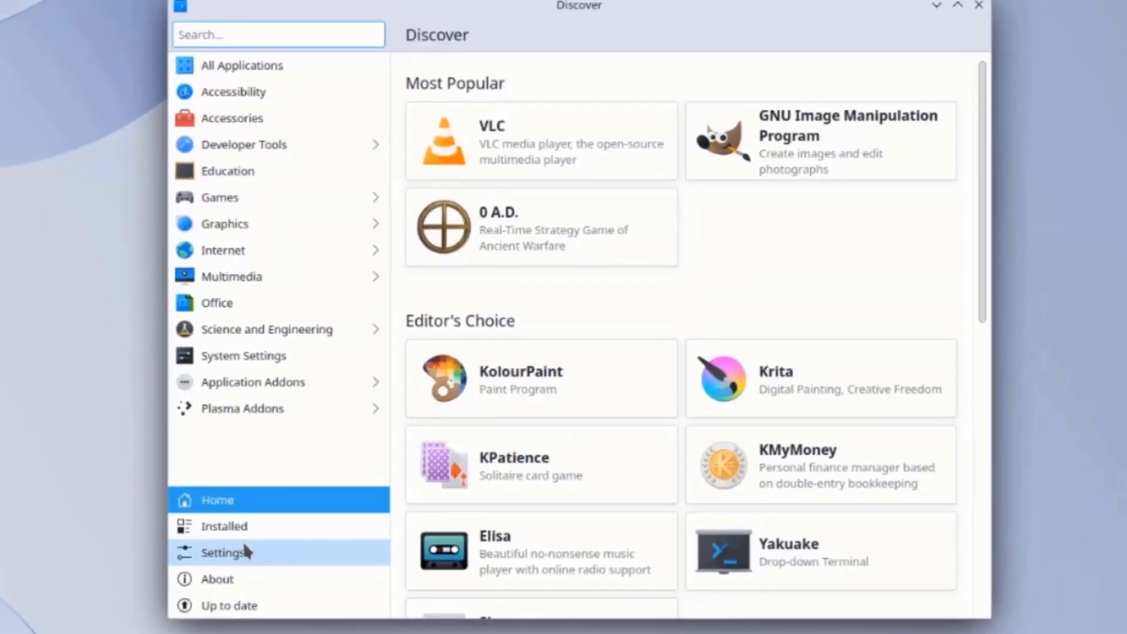
click(245, 549)
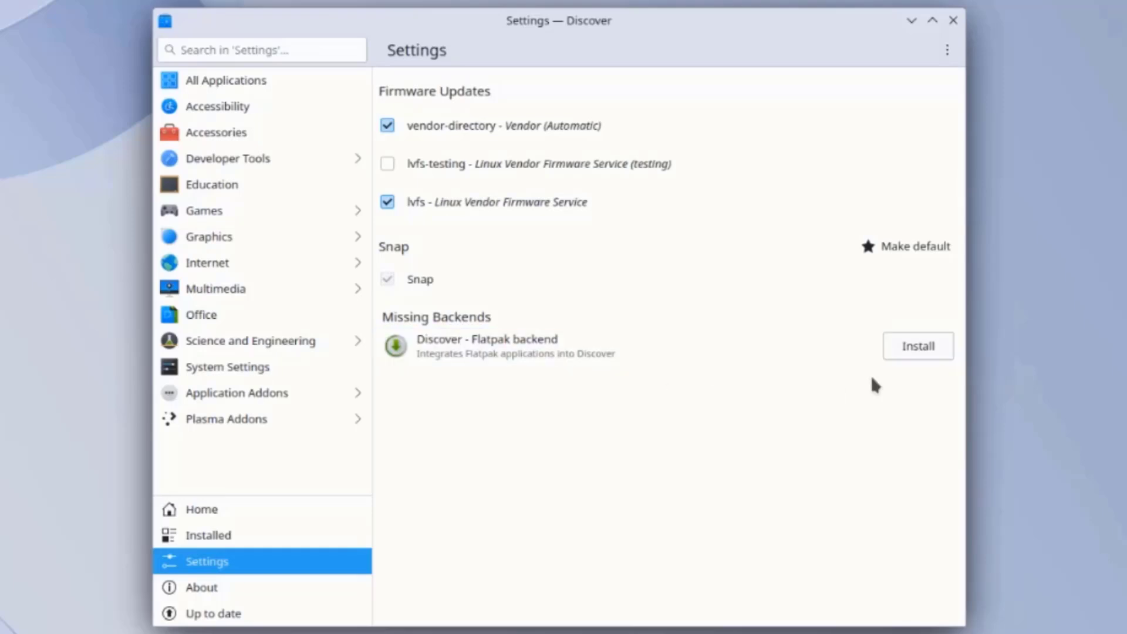
click(893, 351)
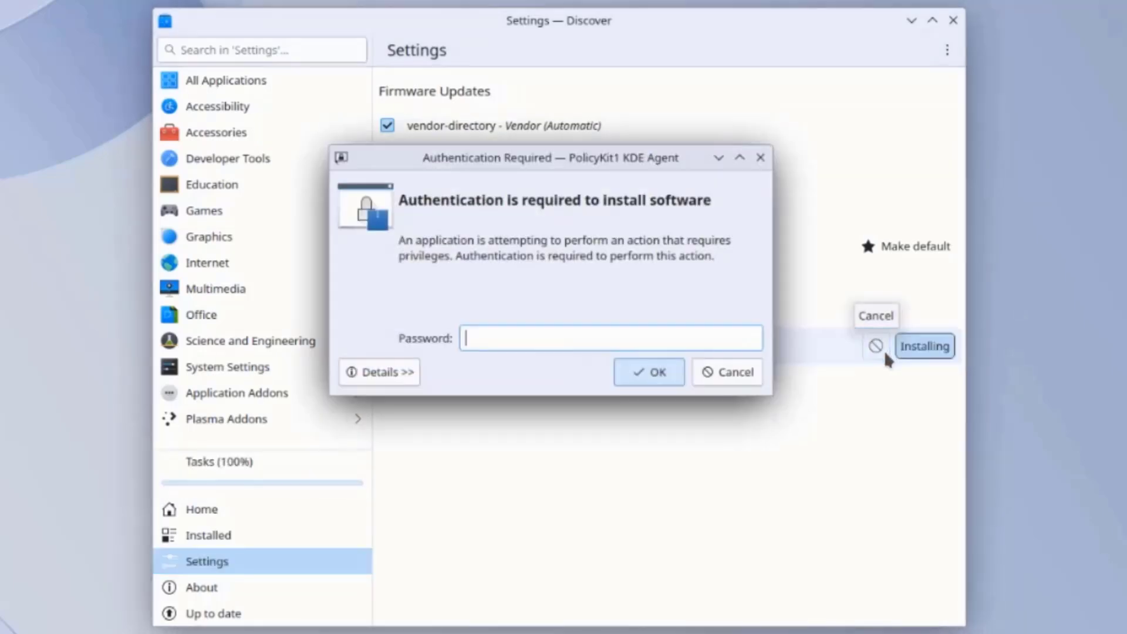
text(aaaa)
click(665, 368)
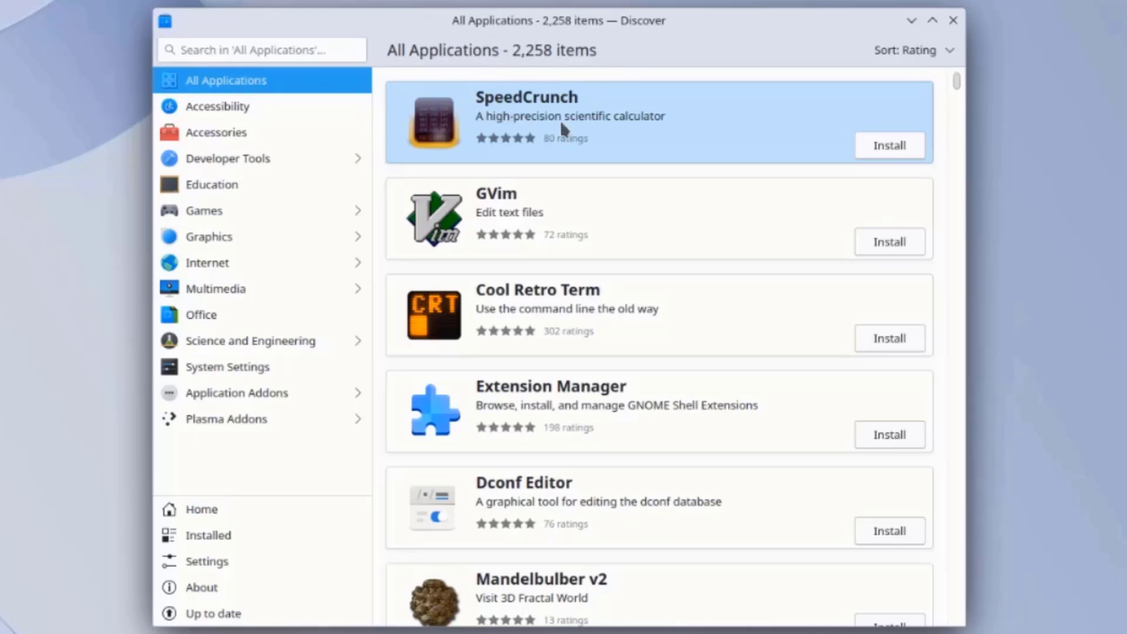
Install GVim from All Applications, authorising it with the administrator password
click(868, 240)
text(a)
key(Return)
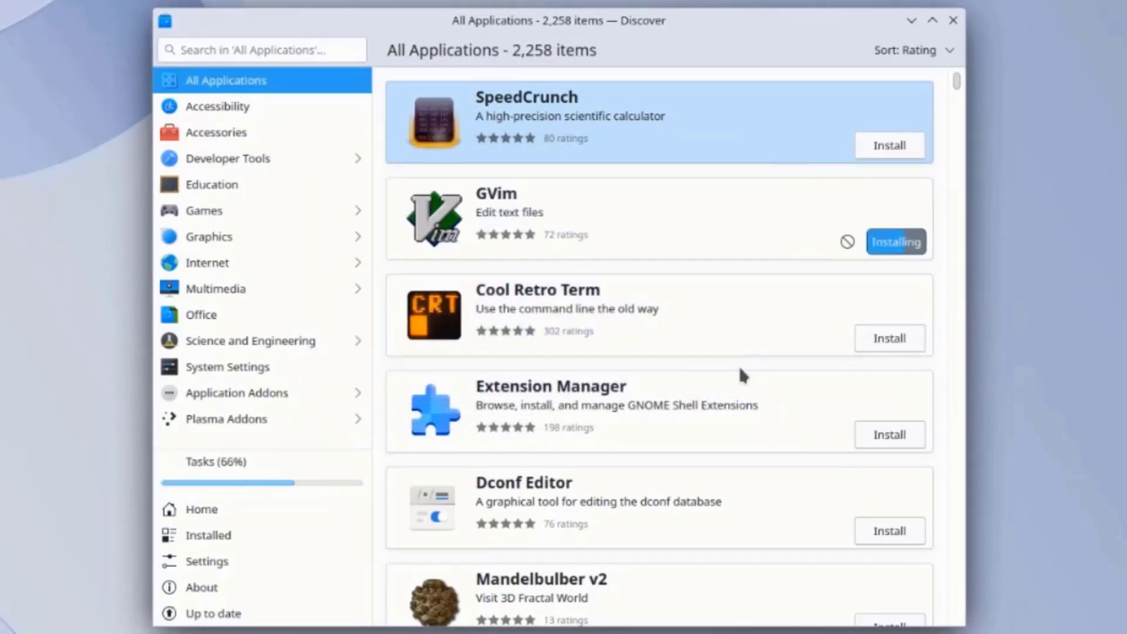
scroll(737, 362, down, 10)
scroll(750, 398, down, 5)
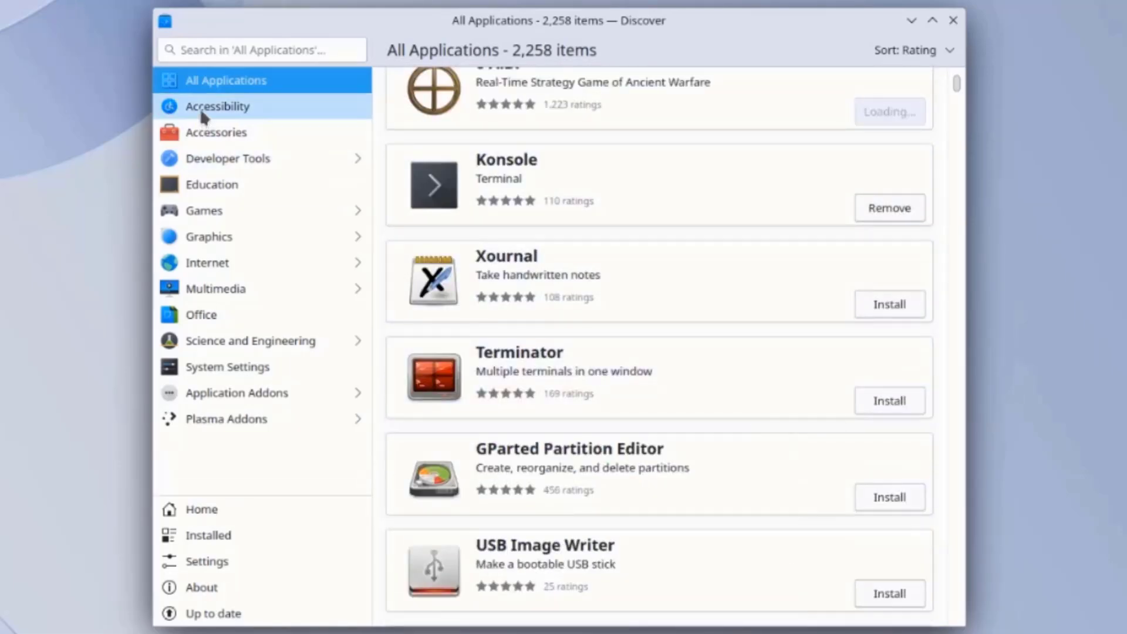
Browse the Accessibility, Accessories and Developer Tools app categories, then go back to the categories
click(199, 108)
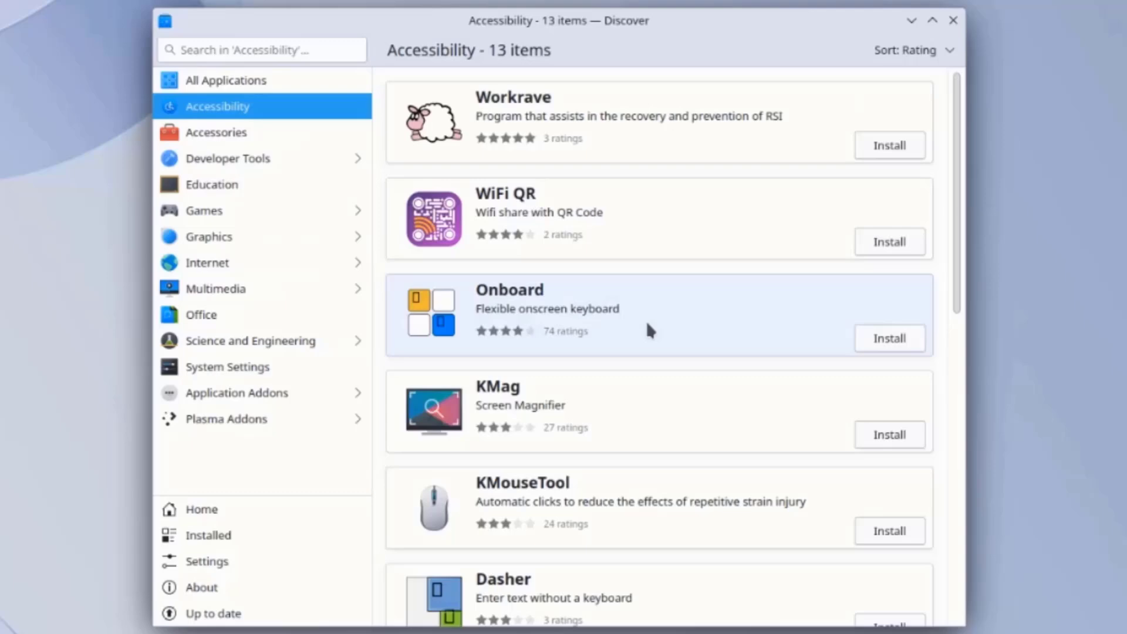
scroll(646, 320, down, 7)
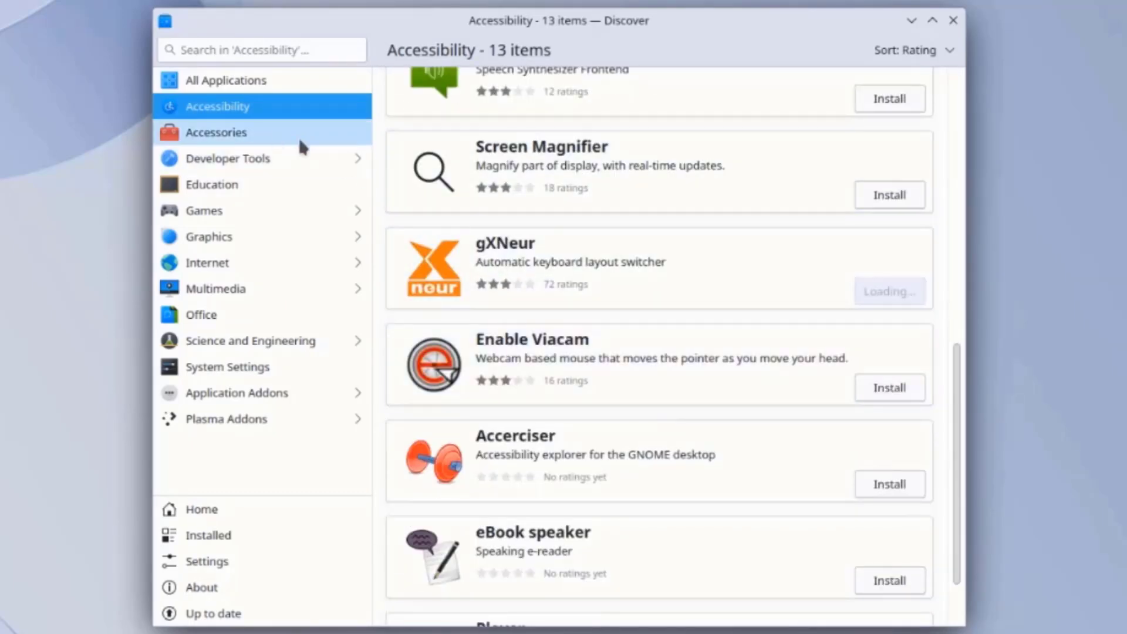
click(251, 132)
scroll(547, 339, down, 5)
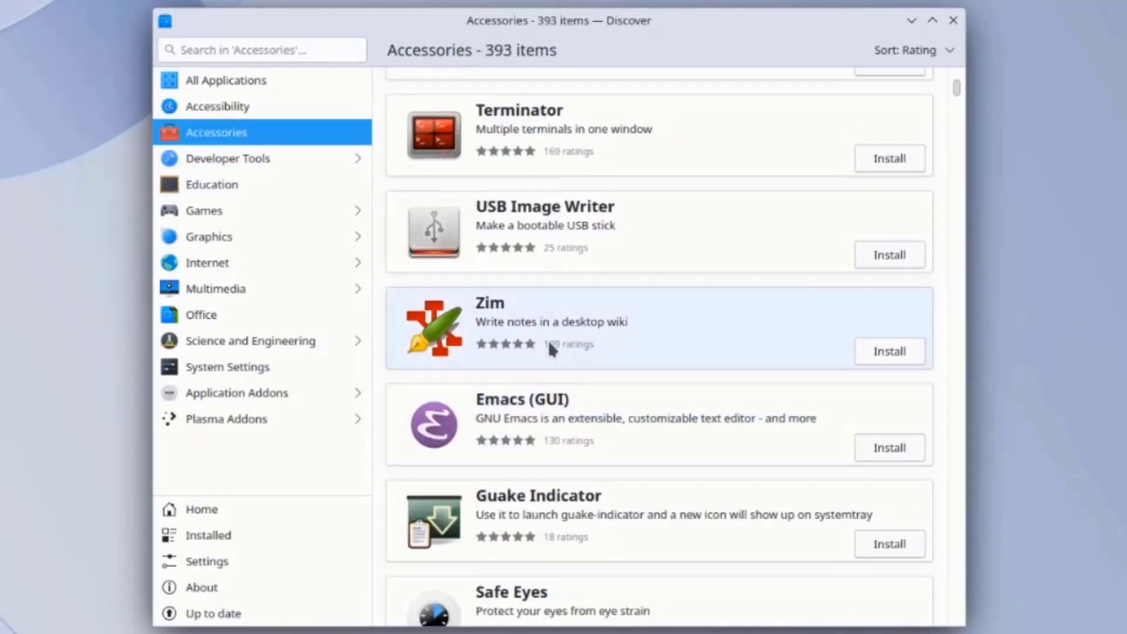
click(246, 166)
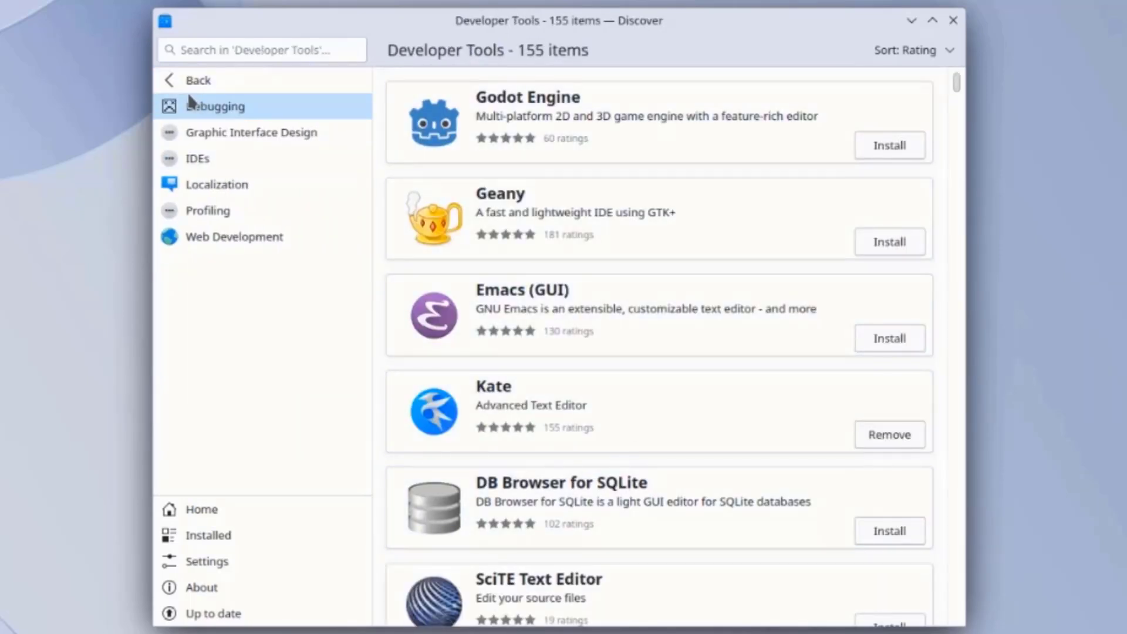
scroll(696, 430, down, 3)
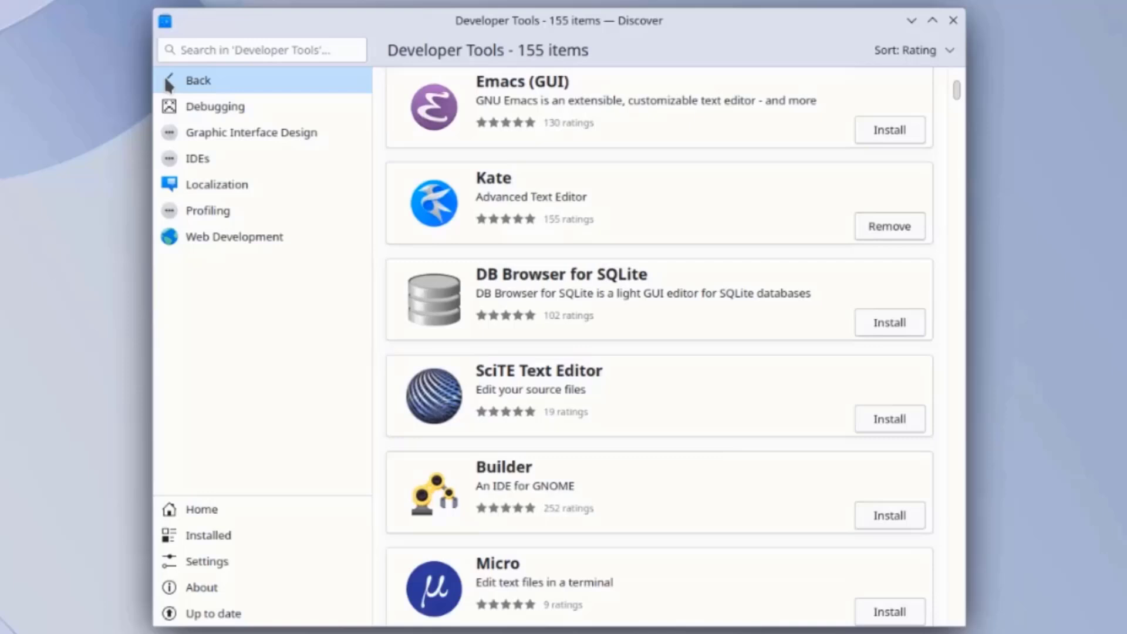
click(173, 82)
Browse the Education and Games categories, ending on the Discover home page
click(201, 187)
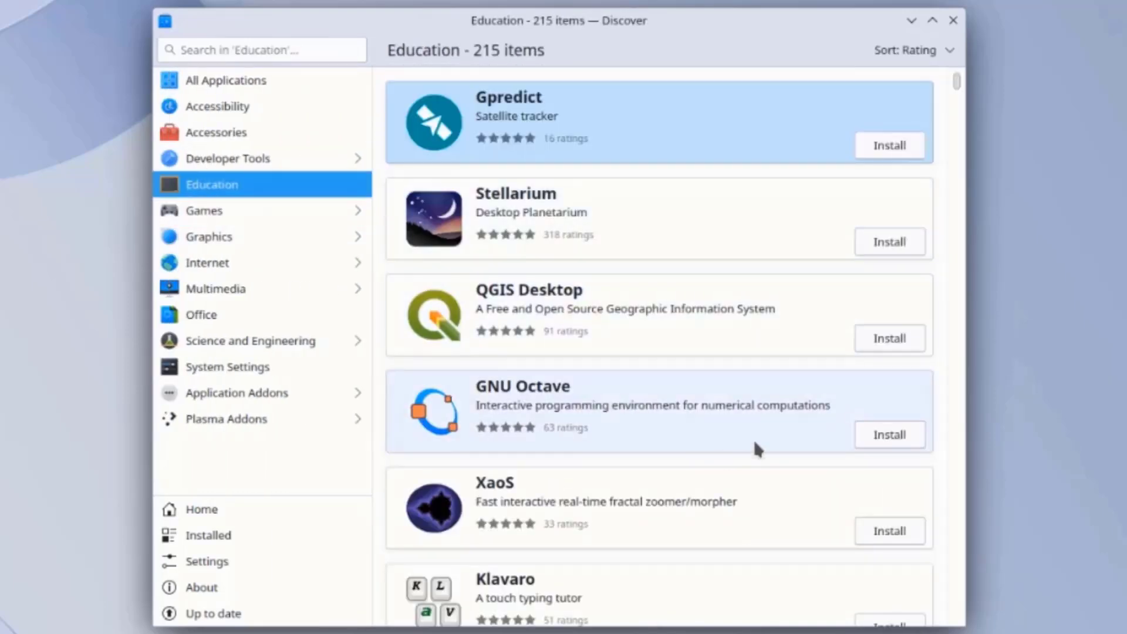
scroll(754, 458, down, 3)
scroll(751, 456, down, 2)
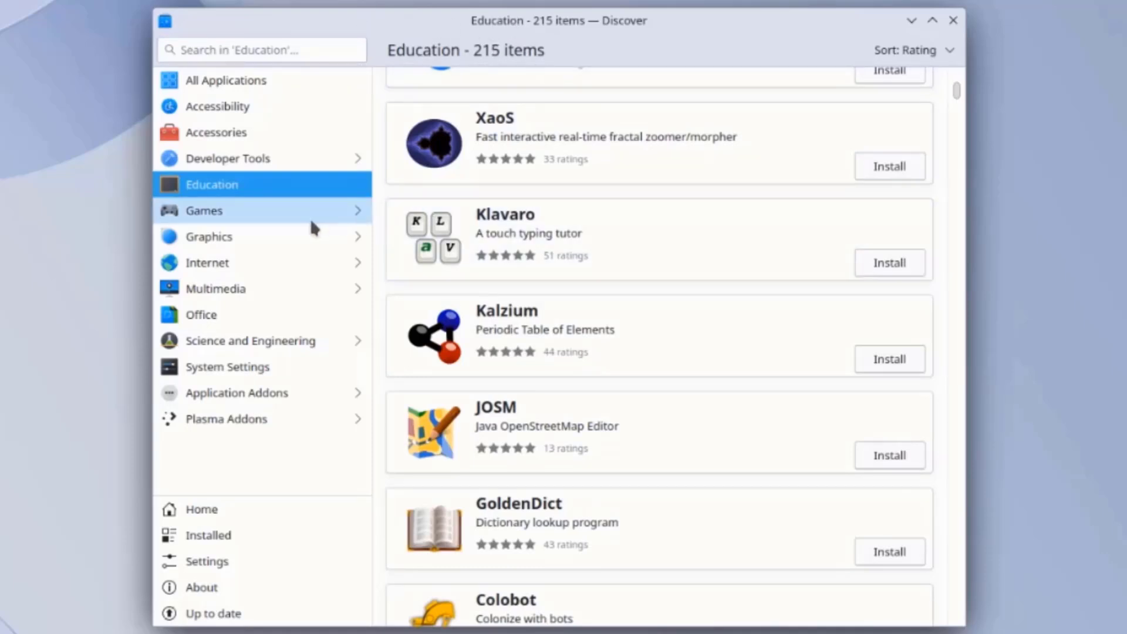
click(311, 217)
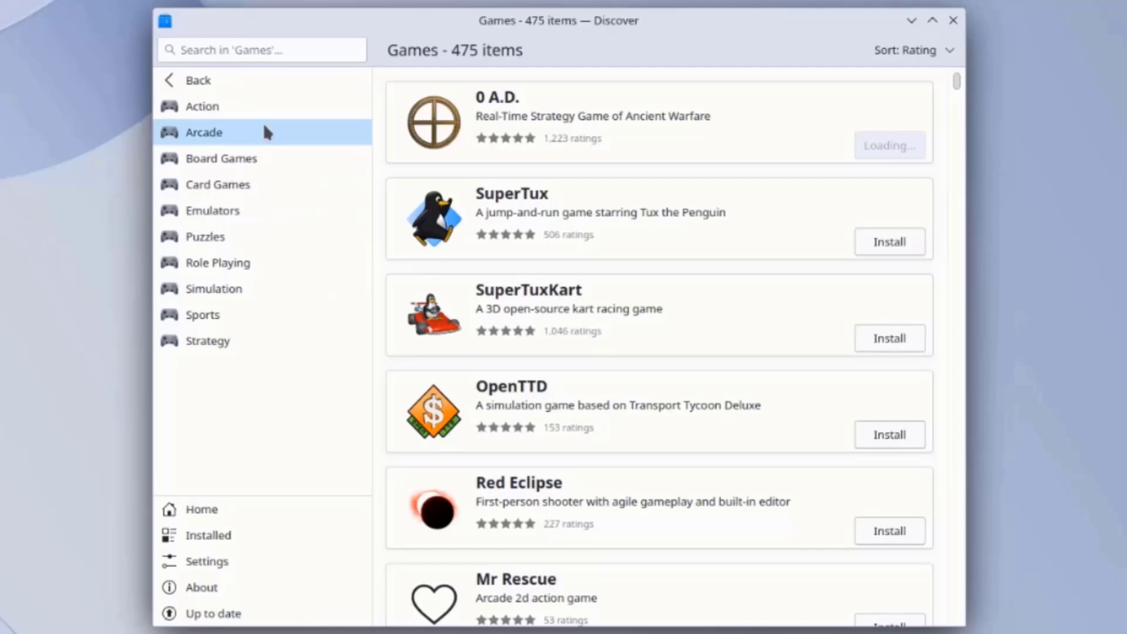
click(175, 82)
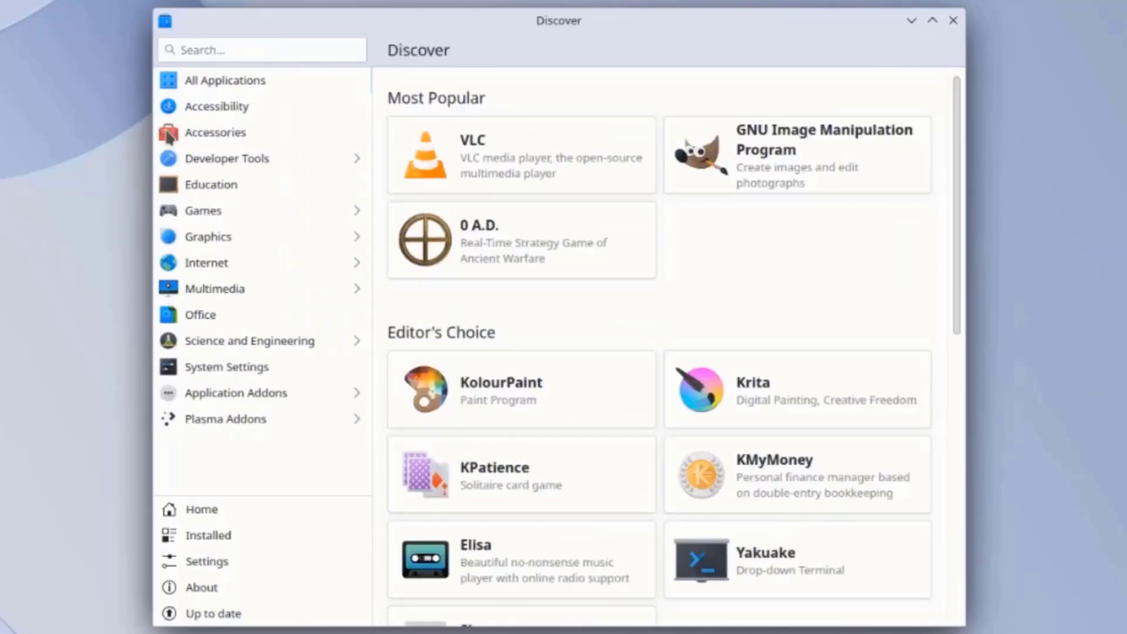
click(208, 210)
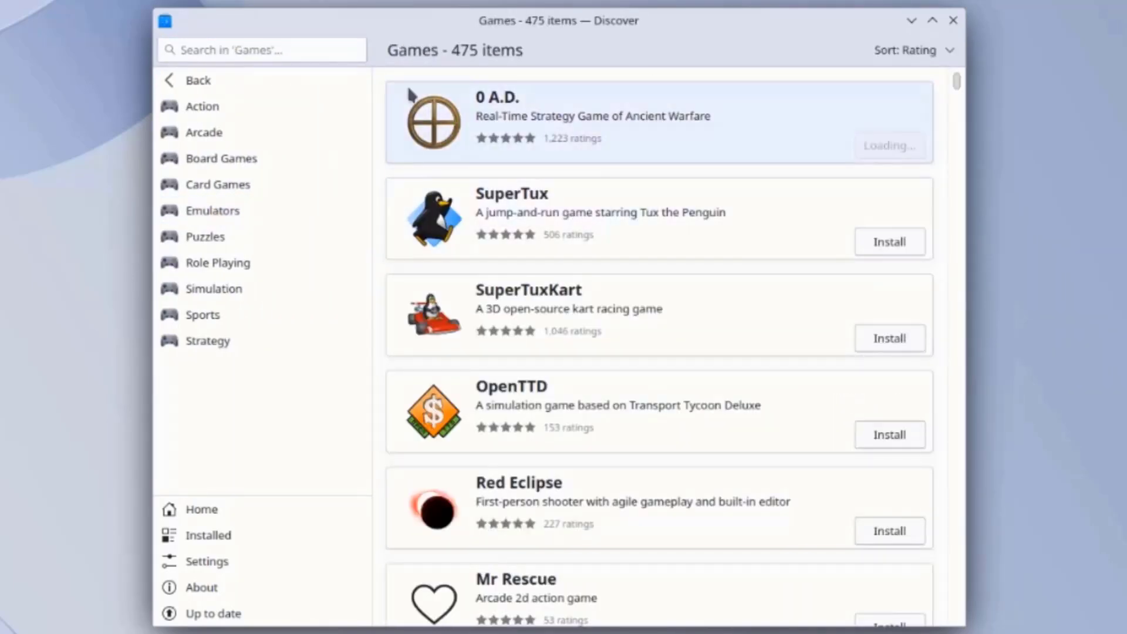
click(174, 83)
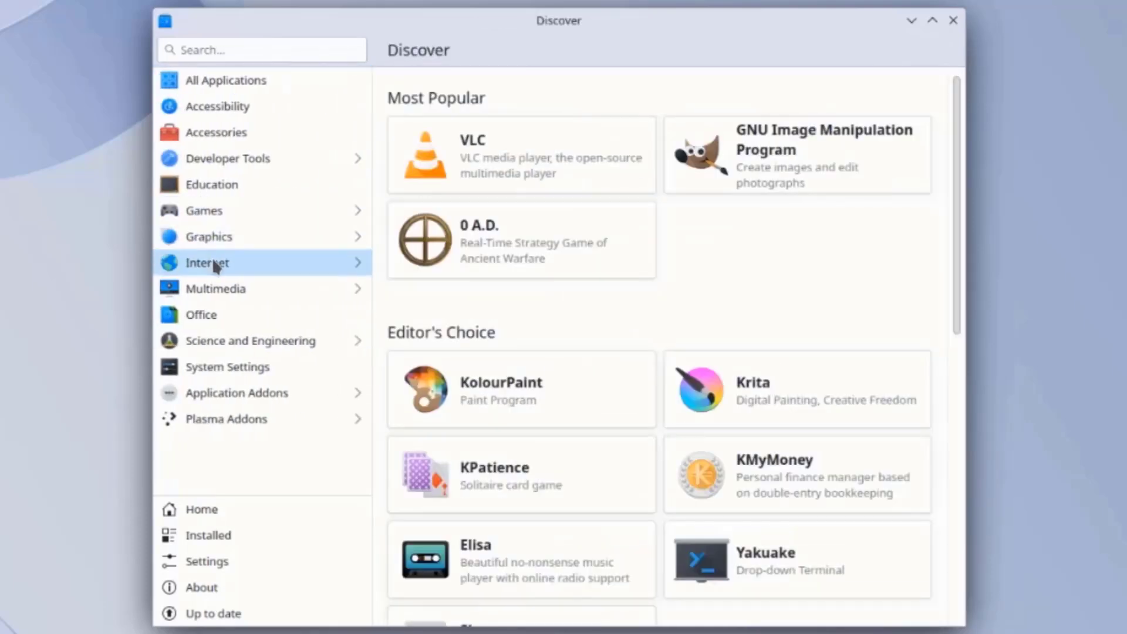
Browse the Graphics and Internet app categories in Discover
click(210, 246)
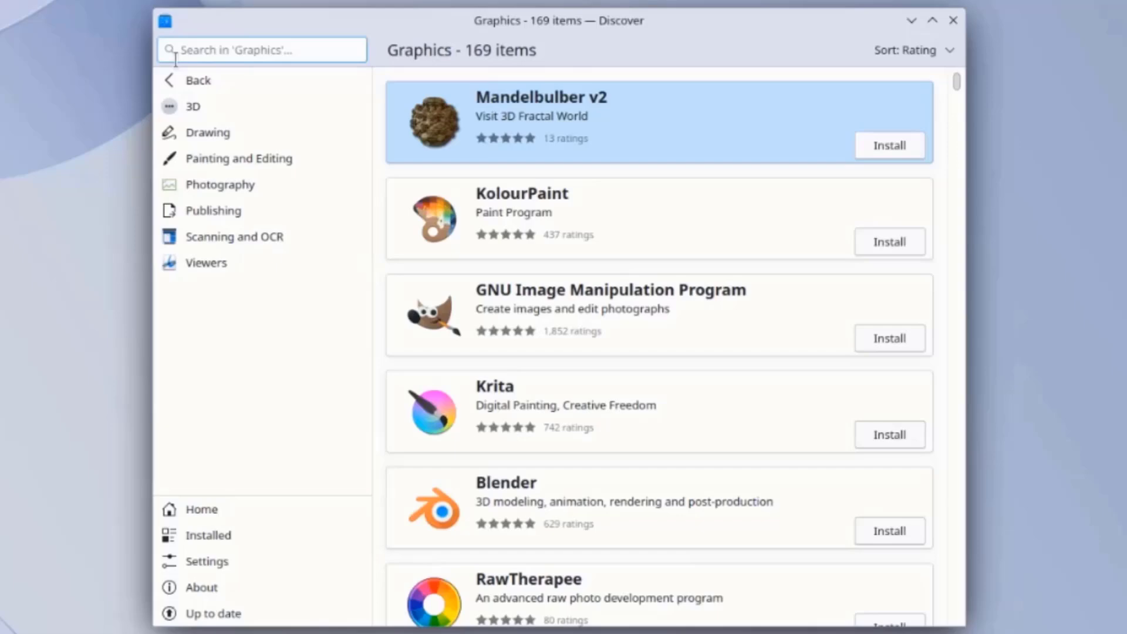
scroll(628, 294, down, 6)
click(176, 80)
click(248, 268)
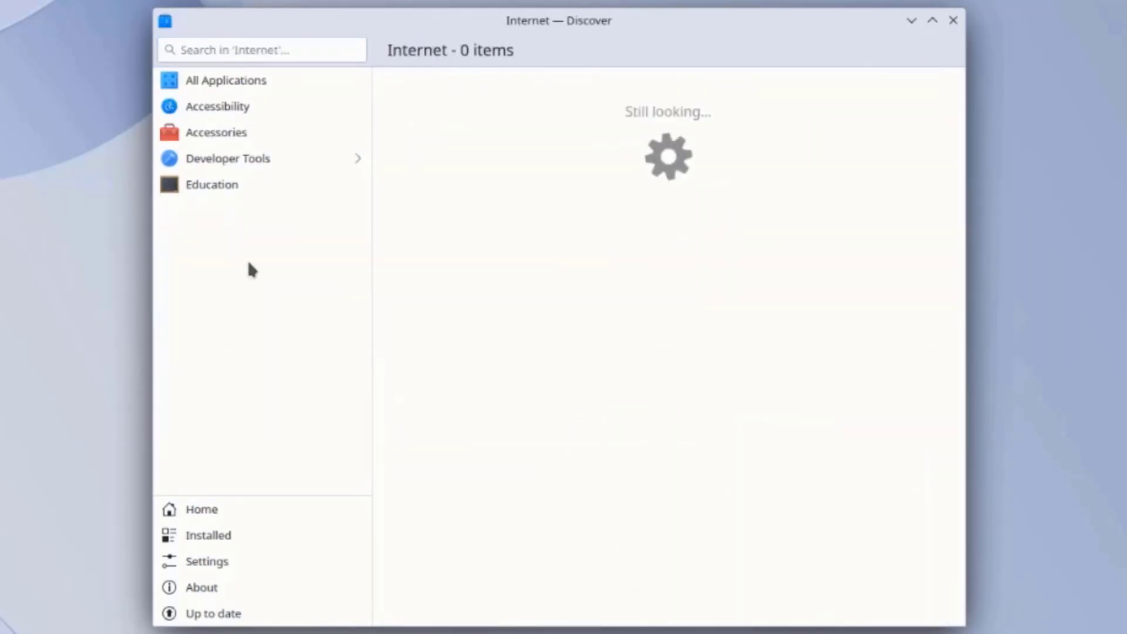
scroll(671, 340, down, 10)
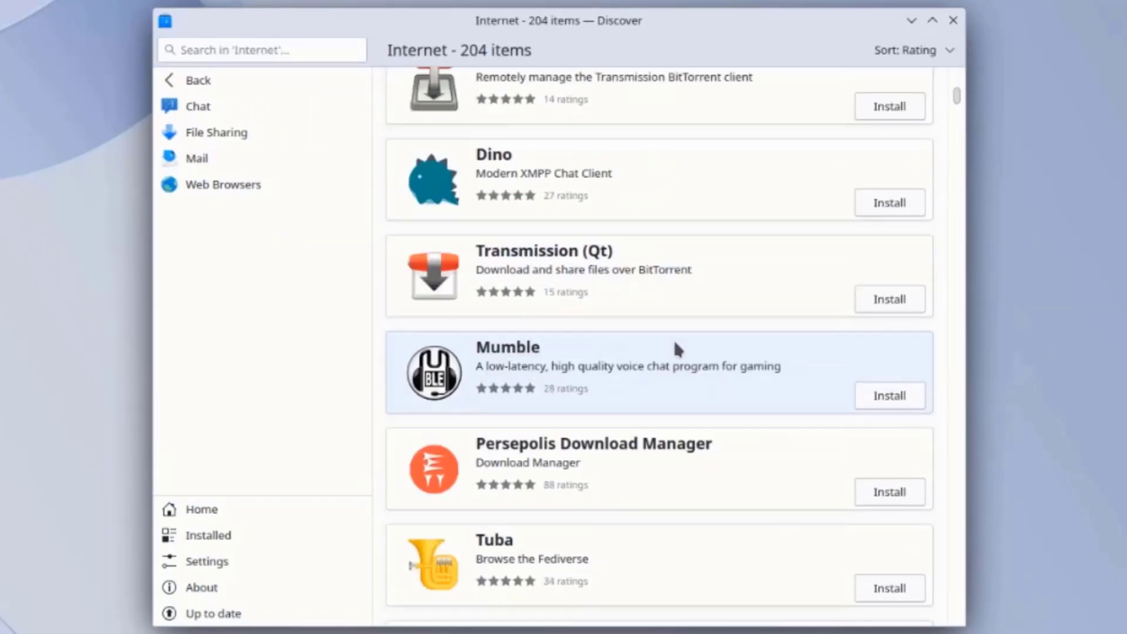
scroll(677, 348, down, 5)
scroll(675, 344, up, 3)
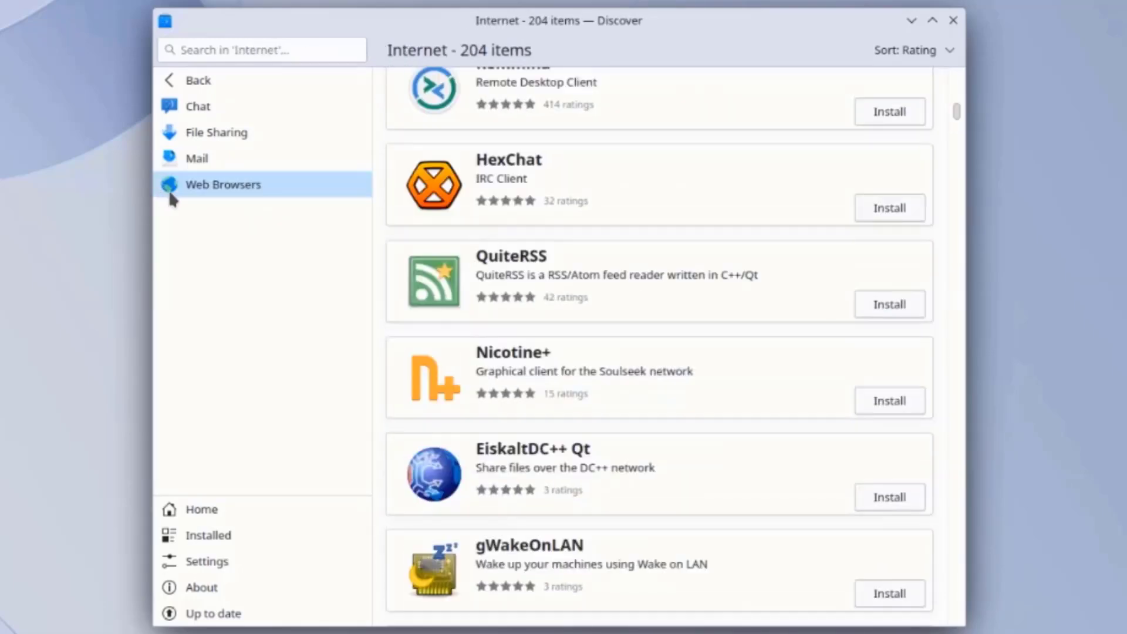
Open the Web Browsers category and scroll through its app list
click(197, 187)
scroll(705, 352, down, 10)
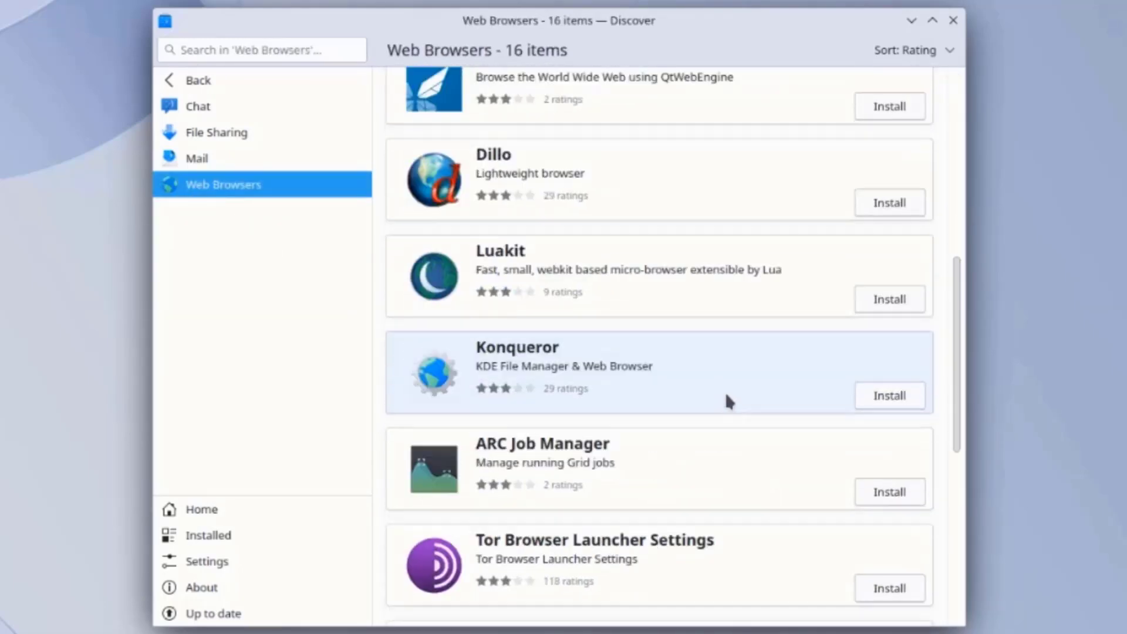
scroll(733, 406, down, 5)
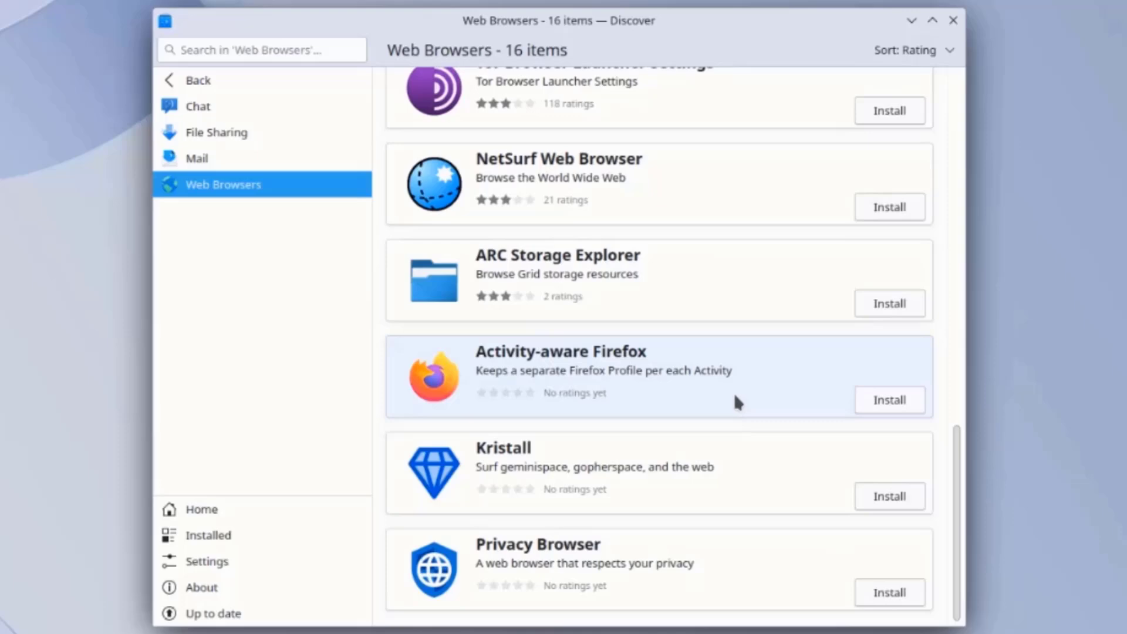
scroll(728, 388, up, 3)
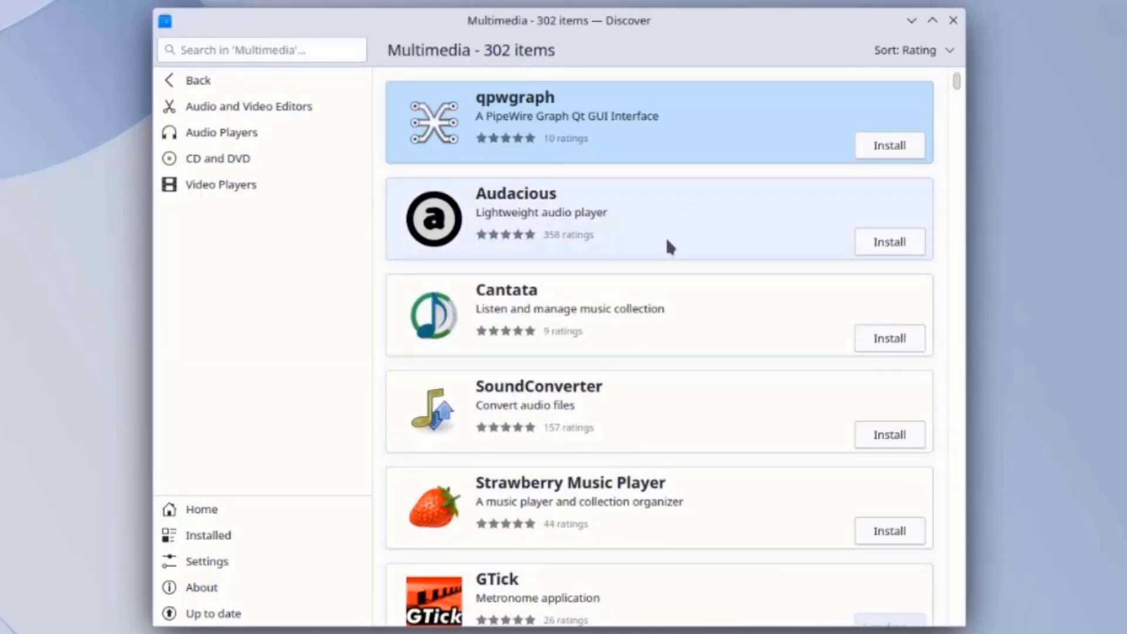
scroll(667, 240, down, 18)
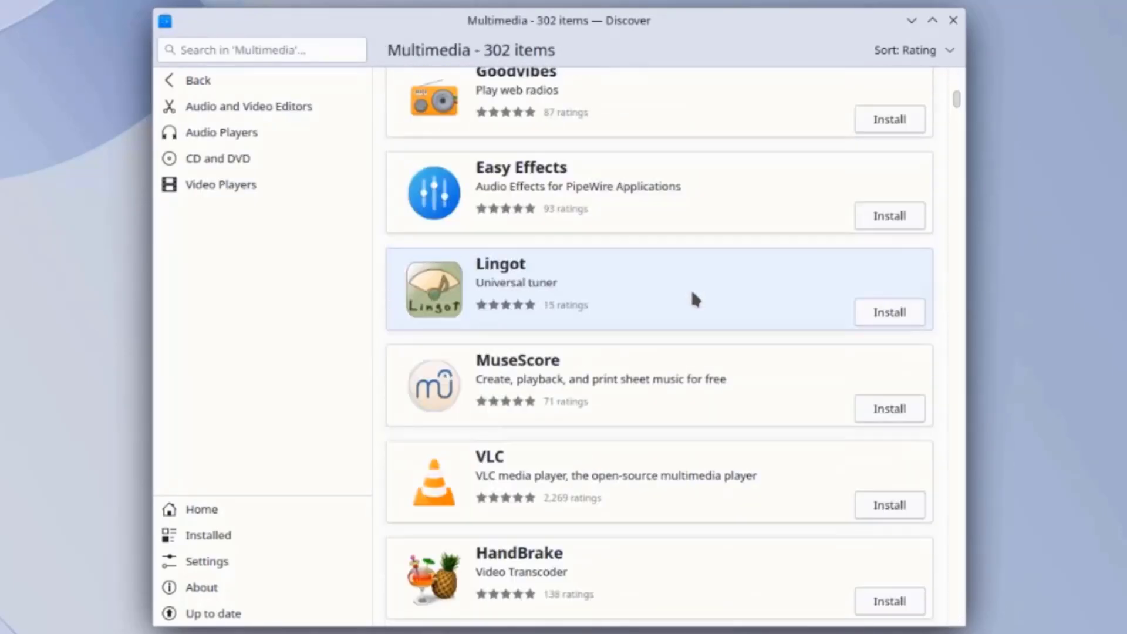
scroll(696, 300, down, 5)
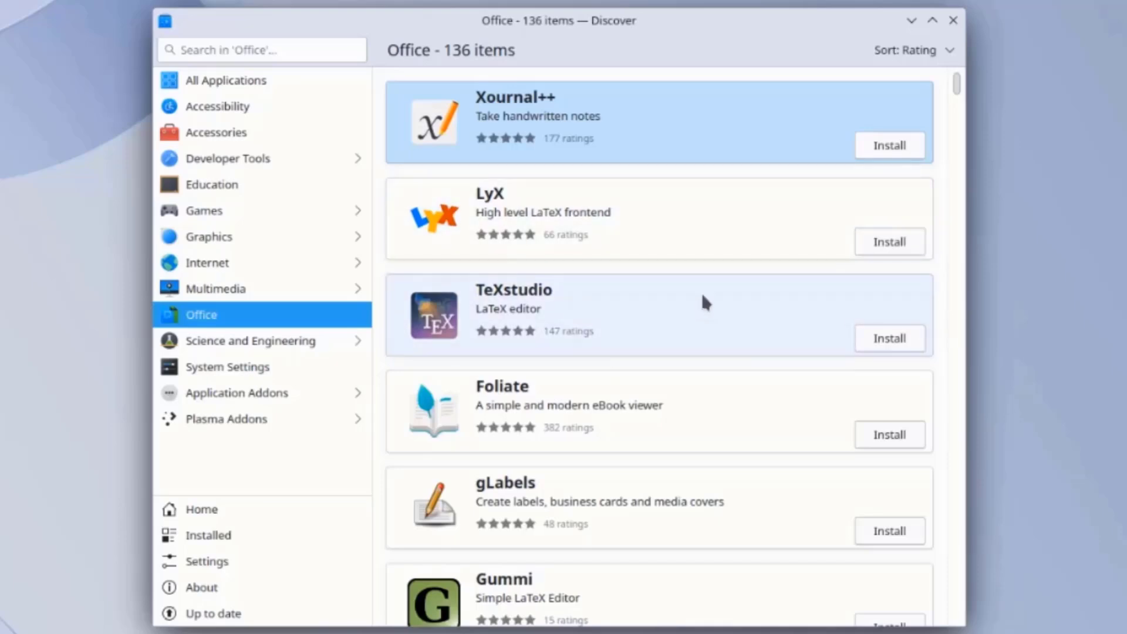
scroll(704, 302, down, 15)
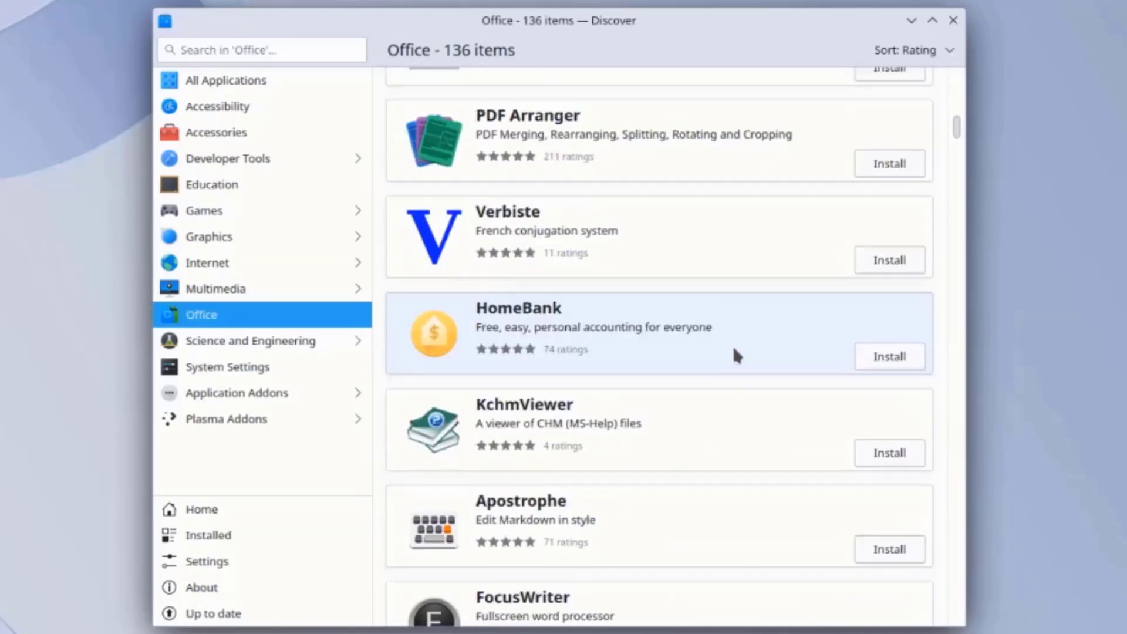
scroll(734, 349, down, 12)
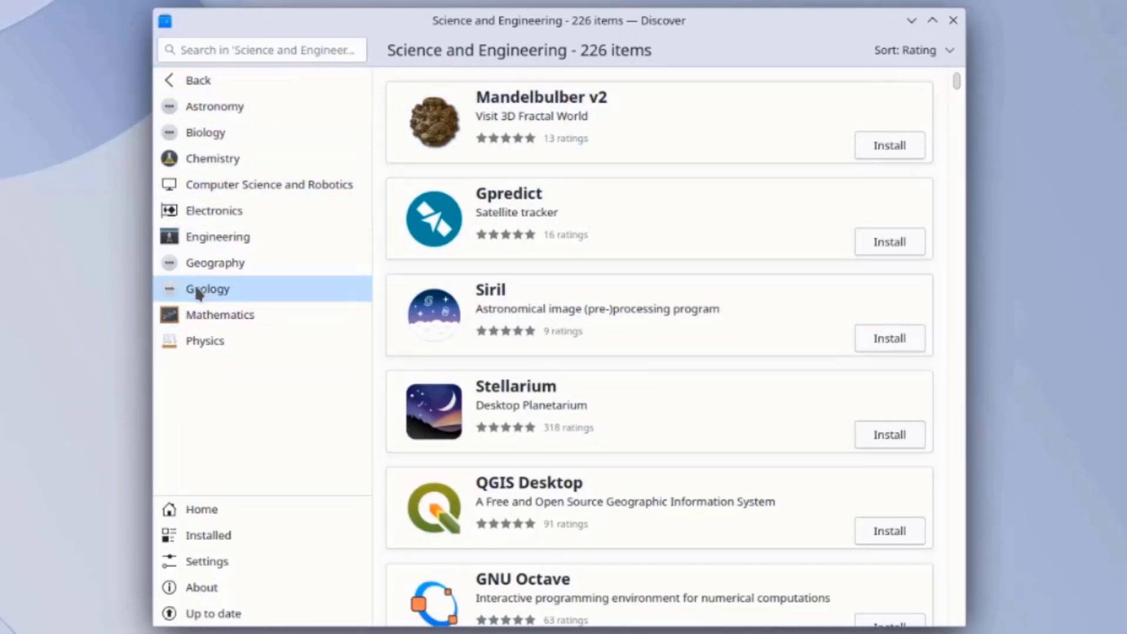
click(182, 88)
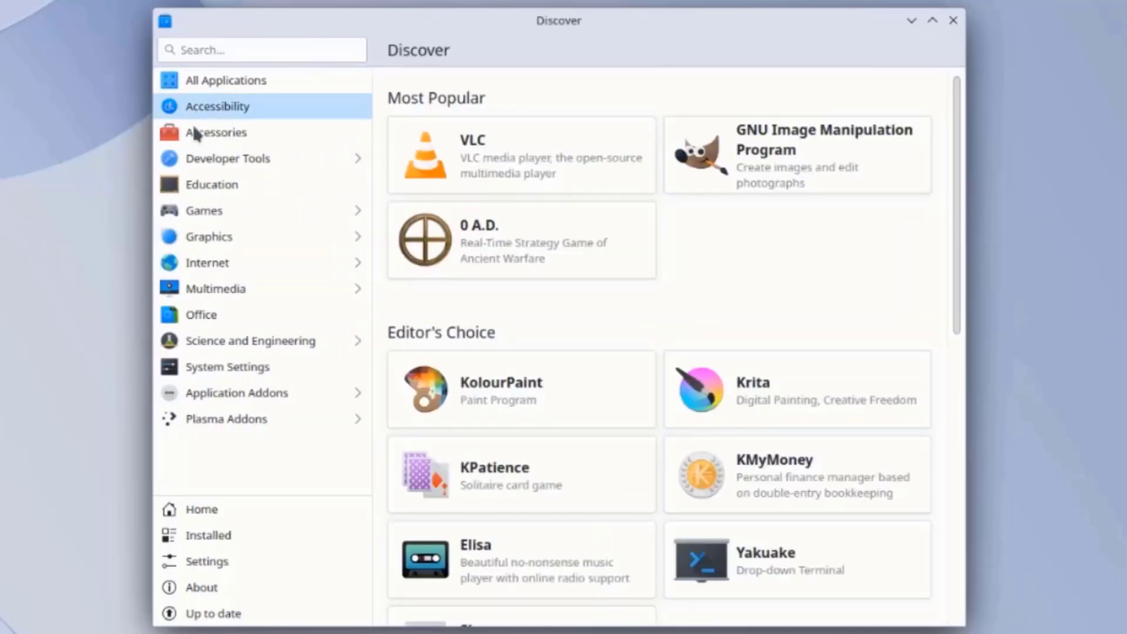
click(248, 368)
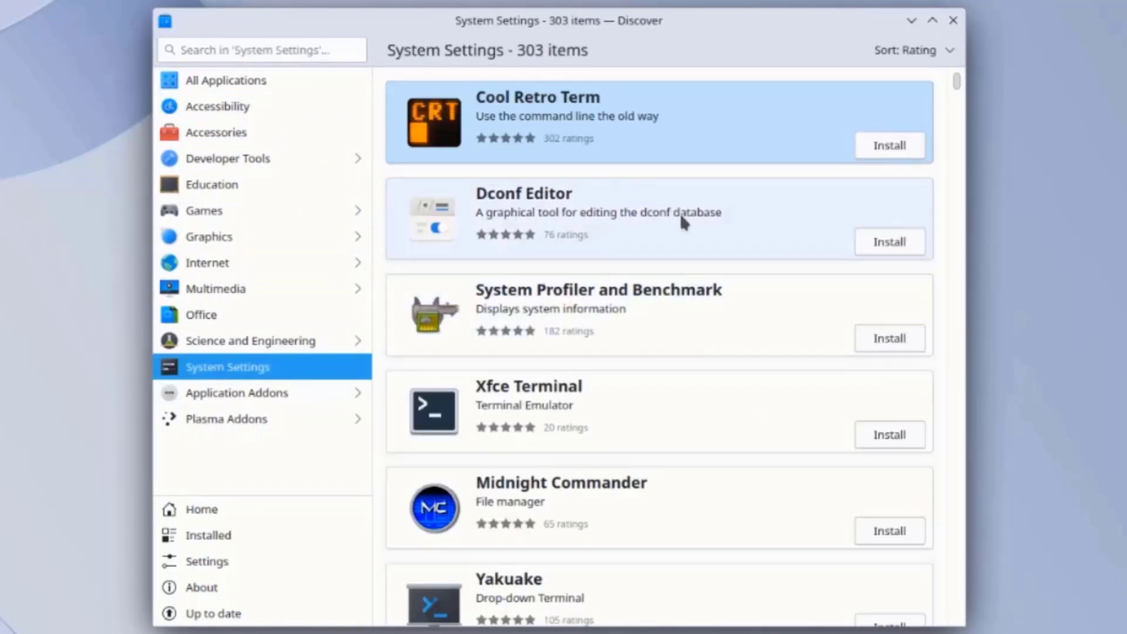
scroll(687, 229, down, 3)
scroll(695, 241, down, 3)
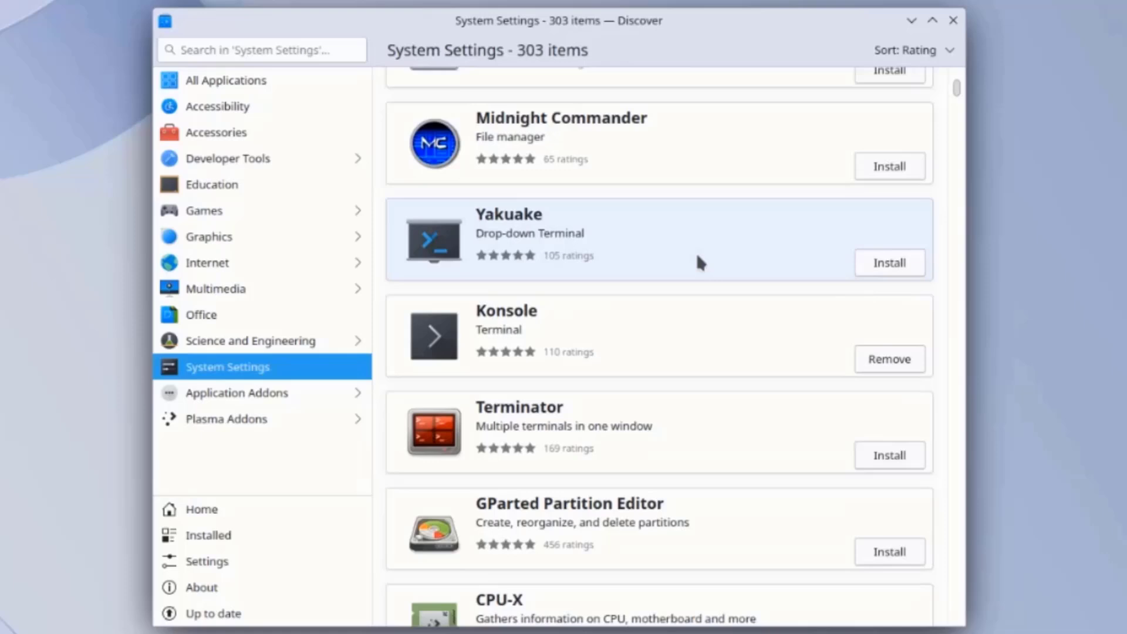
scroll(697, 258, down, 2)
click(313, 393)
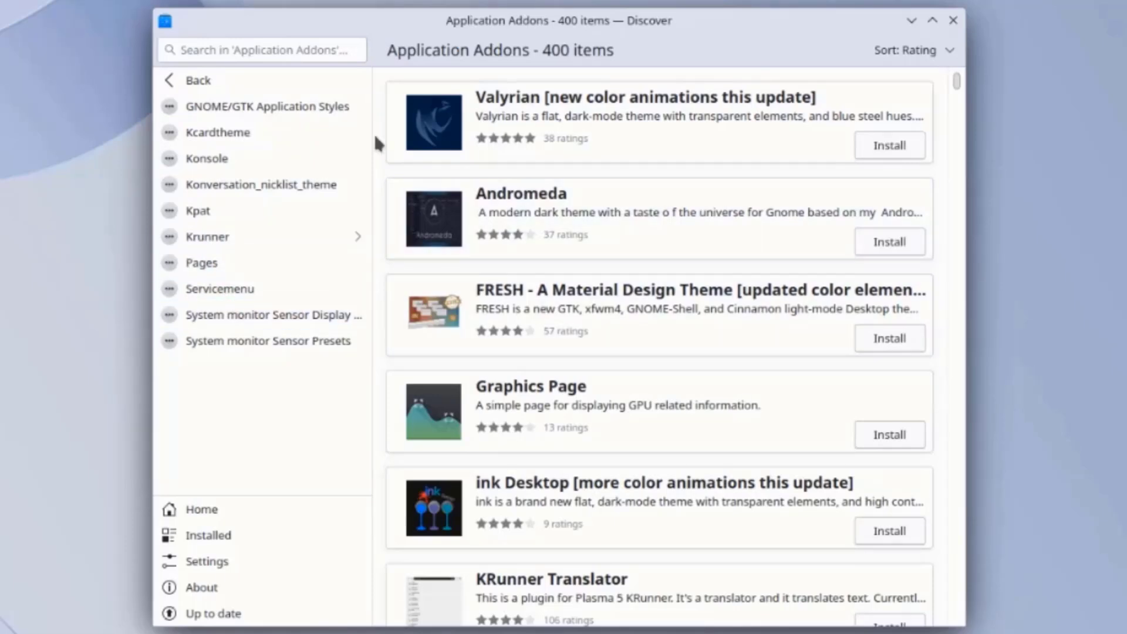
key(alt+Left)
click(227, 415)
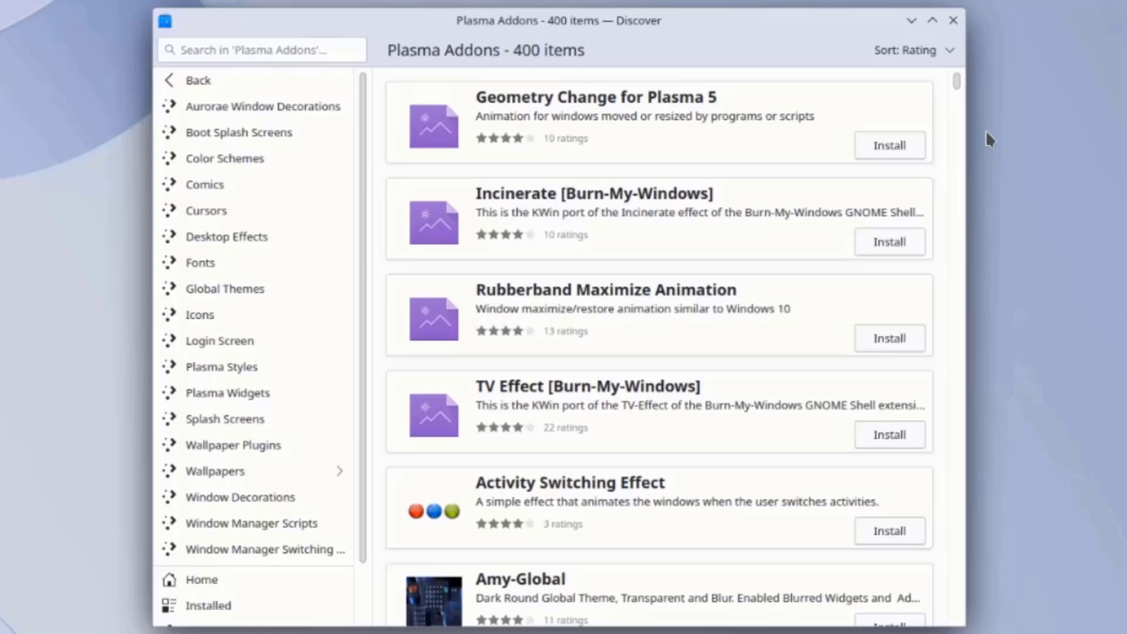
drag(957, 87, 946, 186)
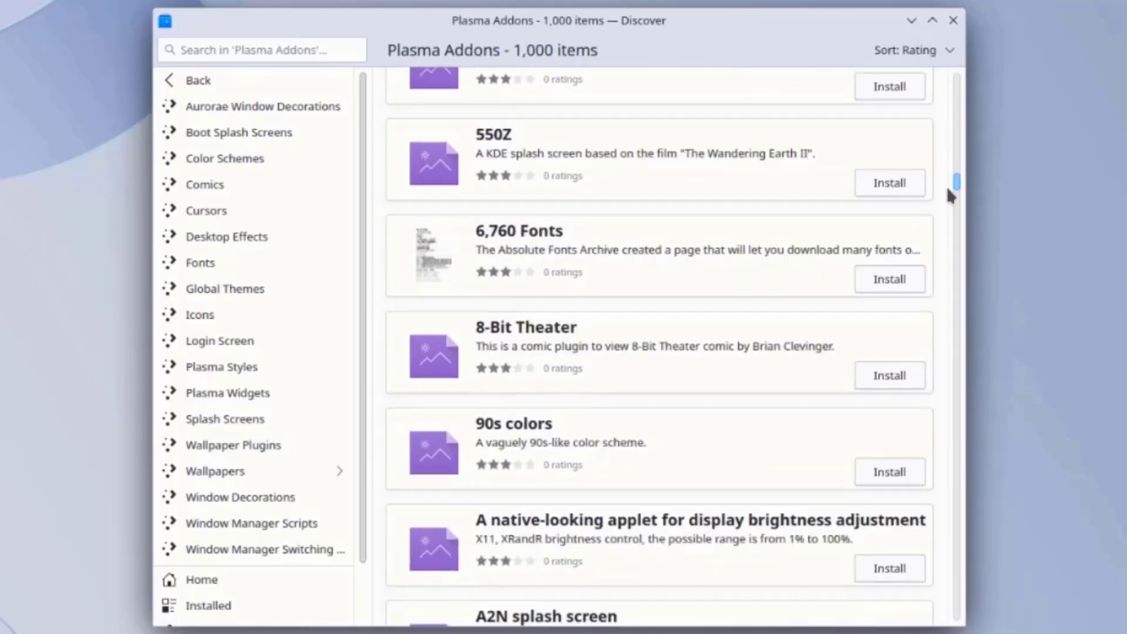
drag(769, 23, 749, 9)
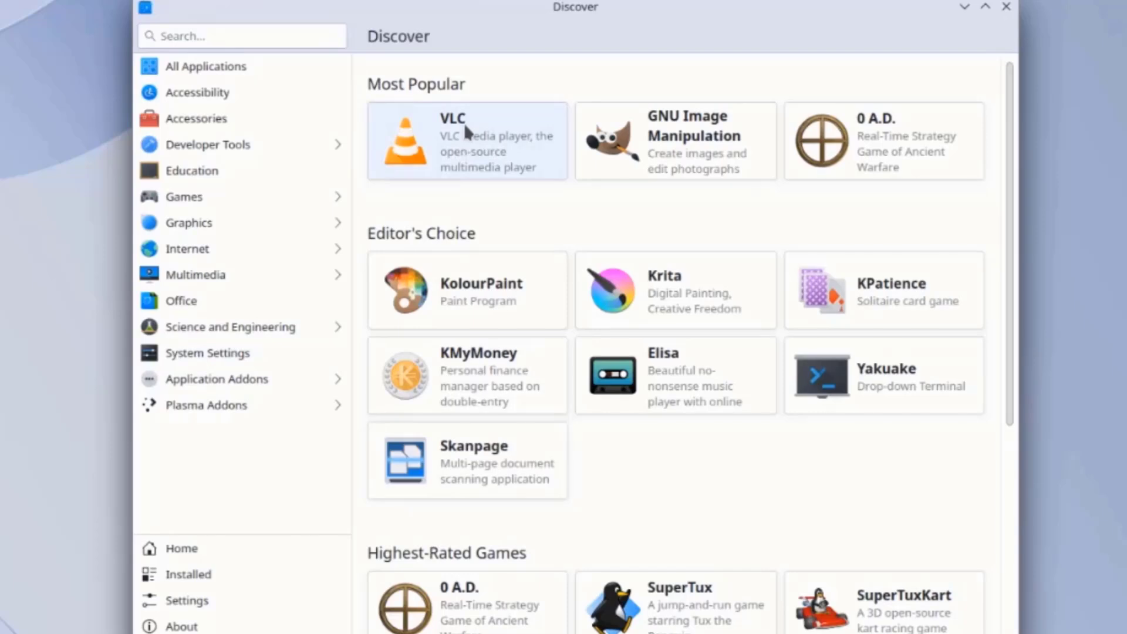
Install VLC from its Discover page, then leave Discover for the desktop
click(466, 125)
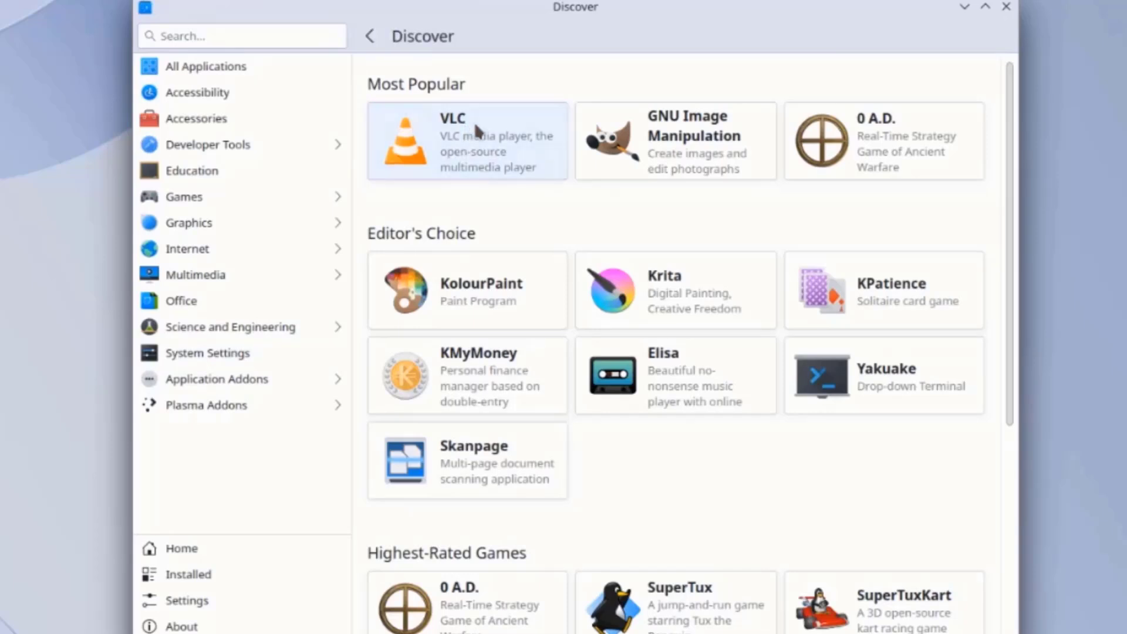
click(911, 40)
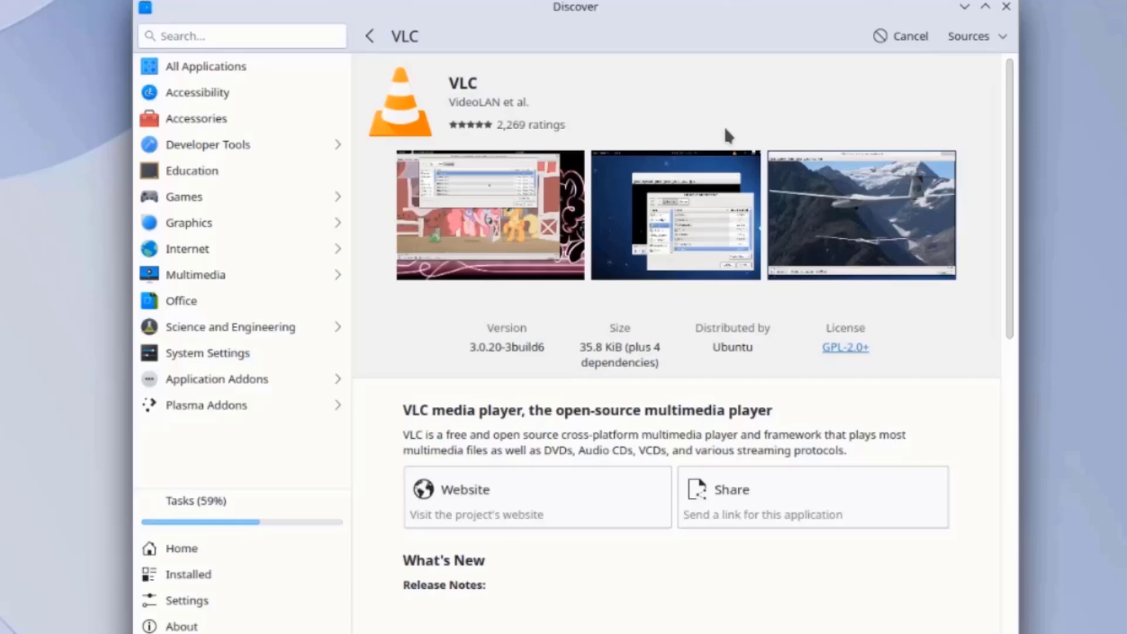
key(super+d)
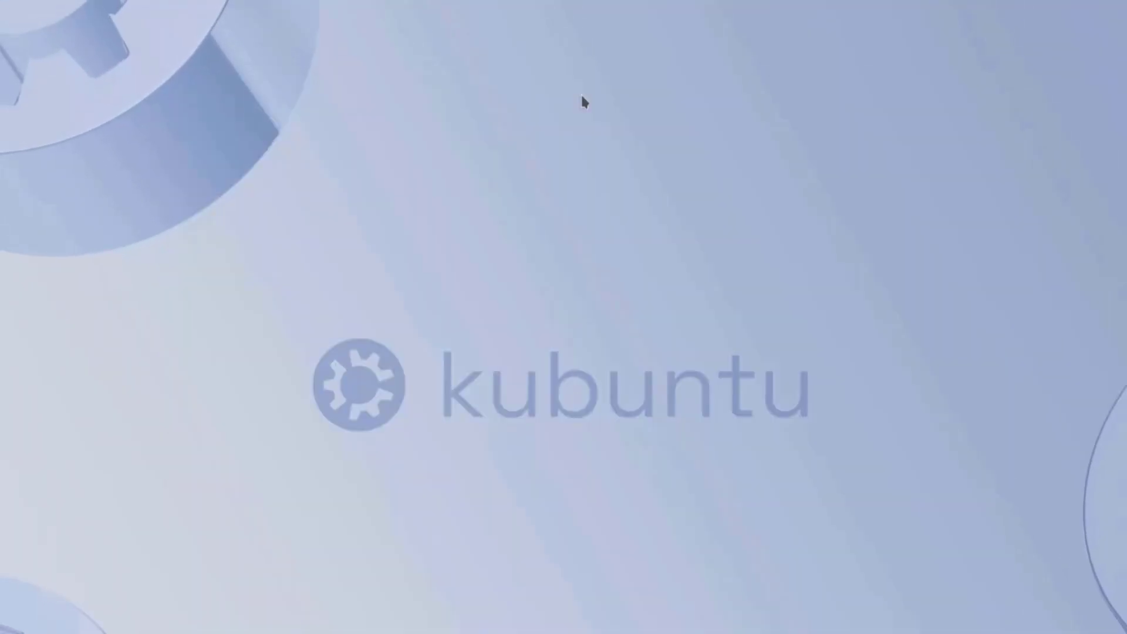
Choose Cone_Nebula as the desktop wallpaper in the desktop's wallpaper settings
right_click(578, 98)
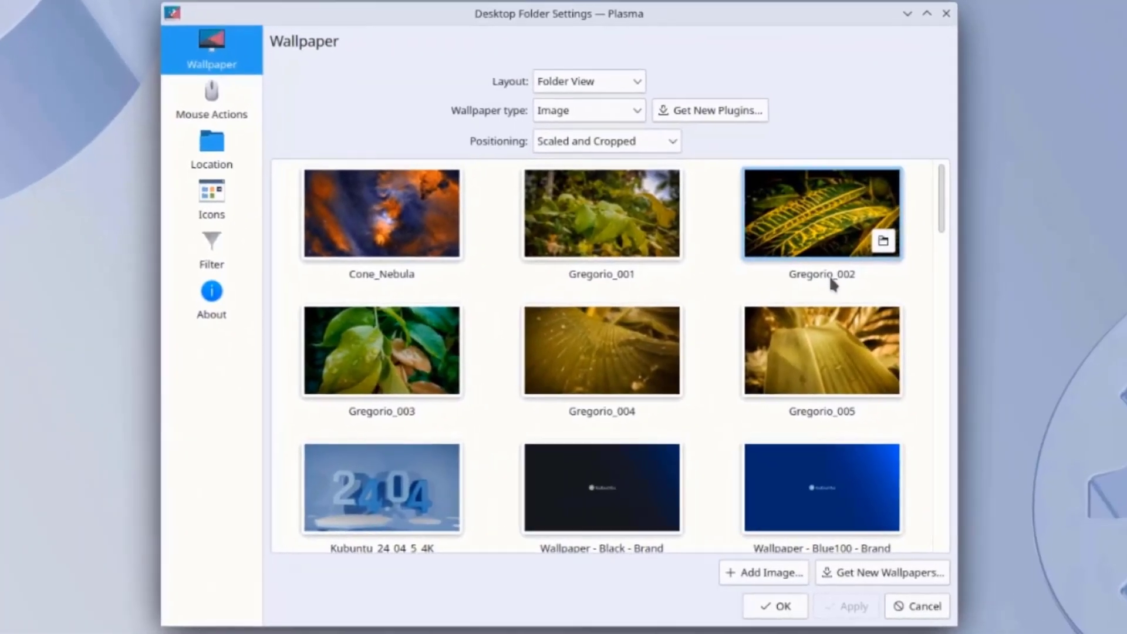
scroll(954, 235, down, 3)
scroll(832, 286, down, 10)
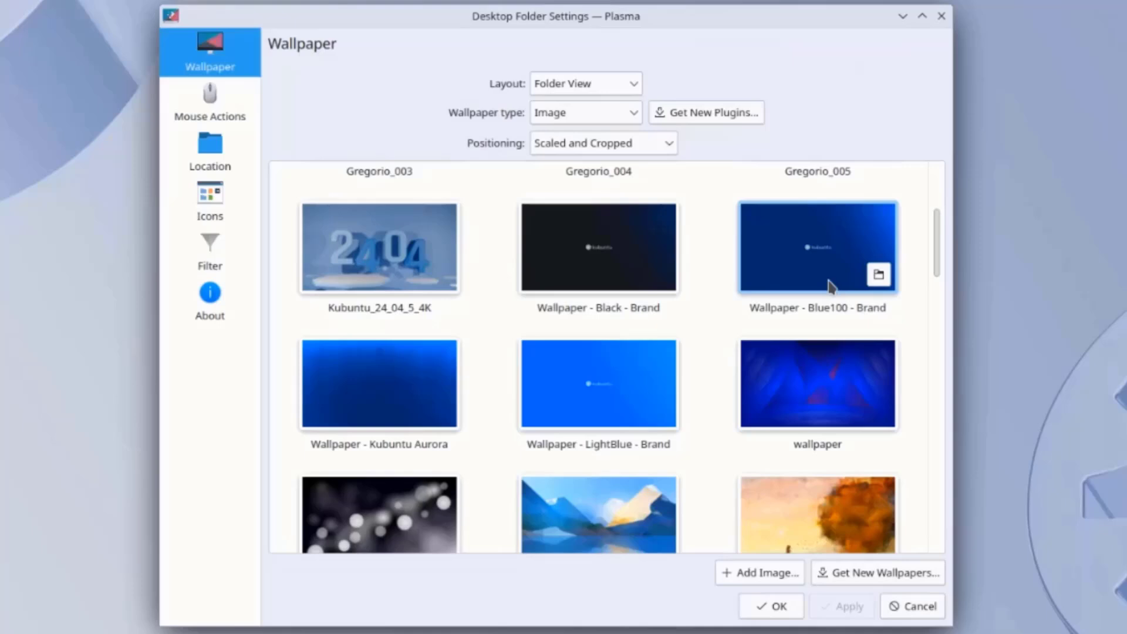
scroll(826, 301, down, 3)
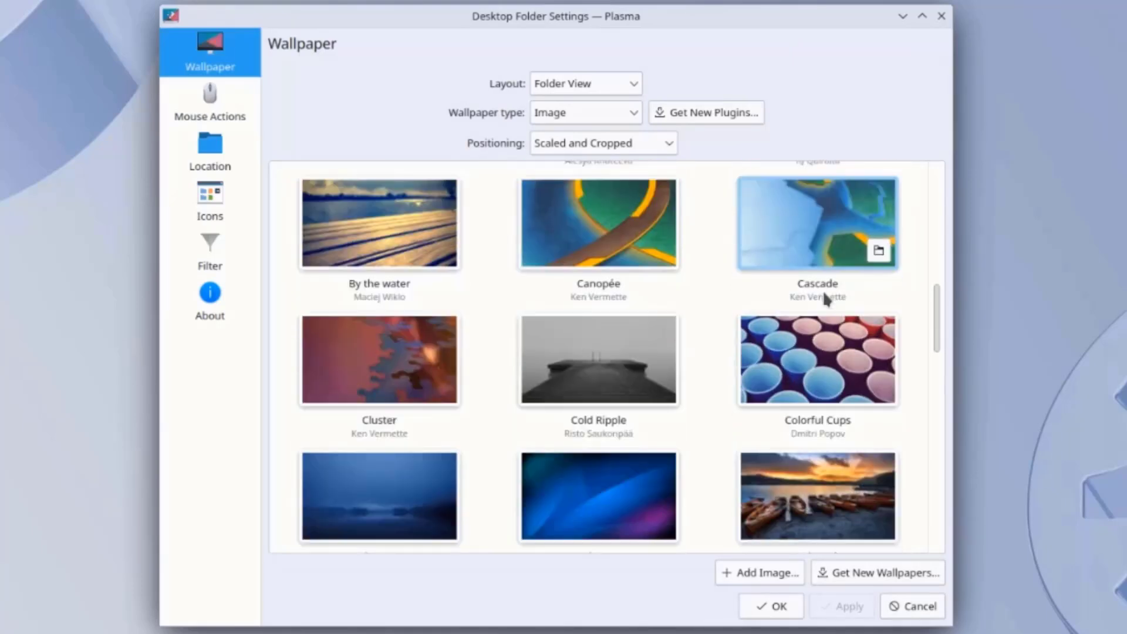
scroll(834, 288, up, 15)
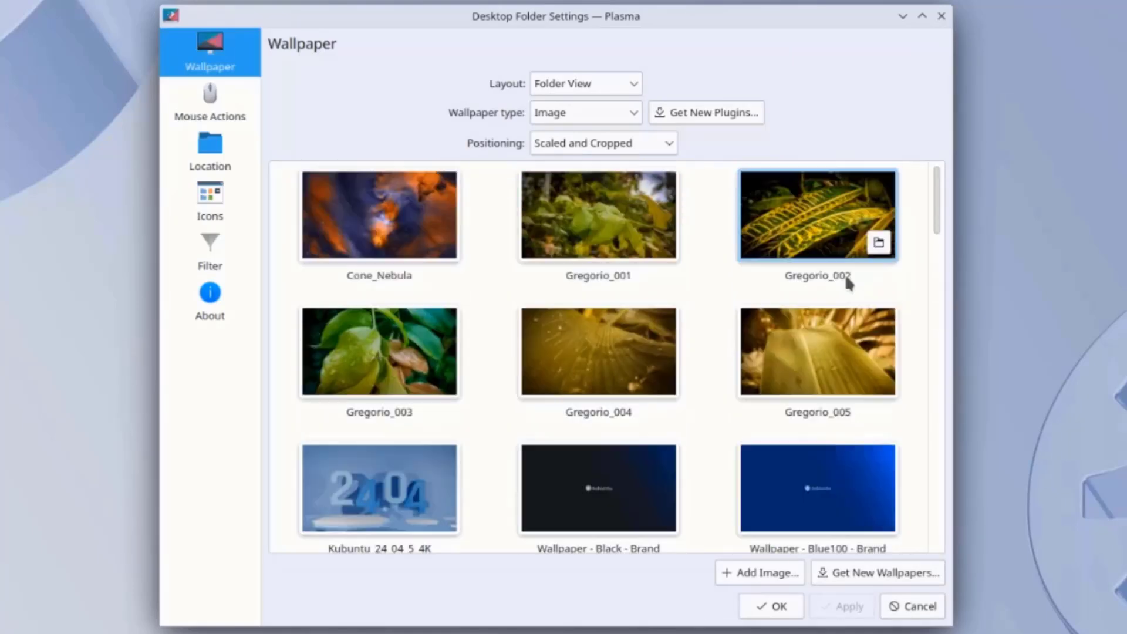
scroll(826, 312, down, 6)
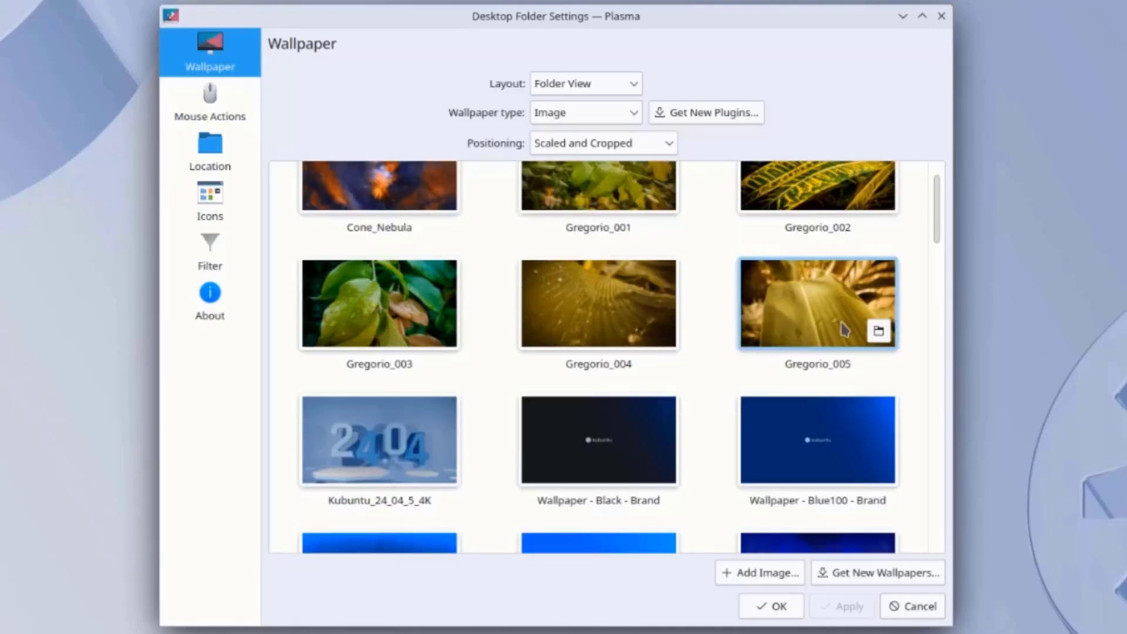
scroll(833, 333, down, 15)
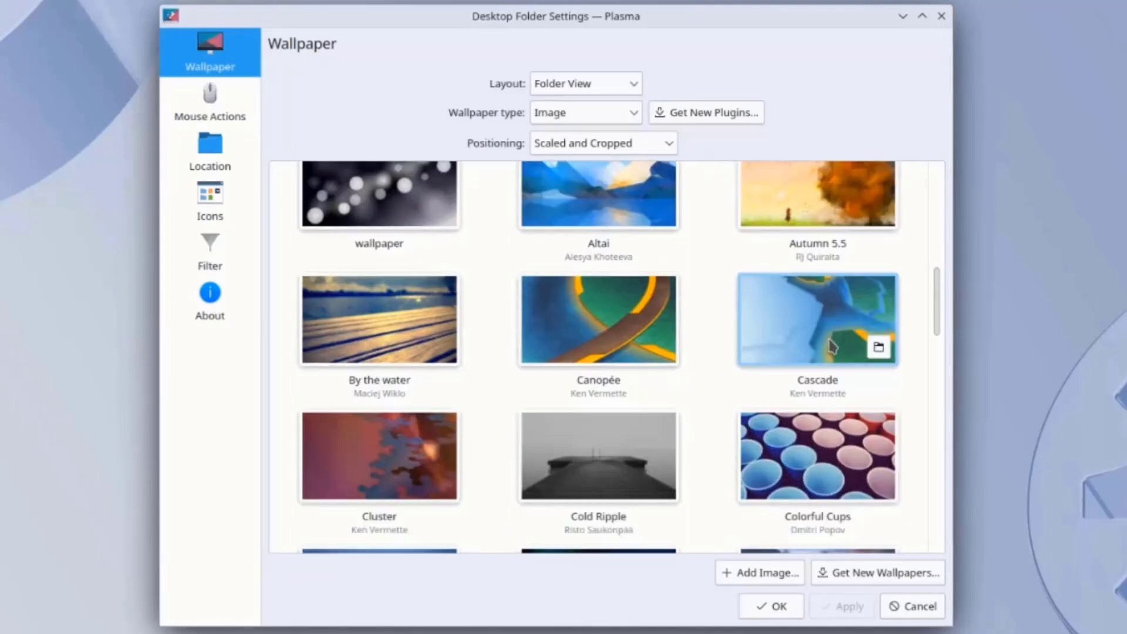
scroll(833, 353, down, 12)
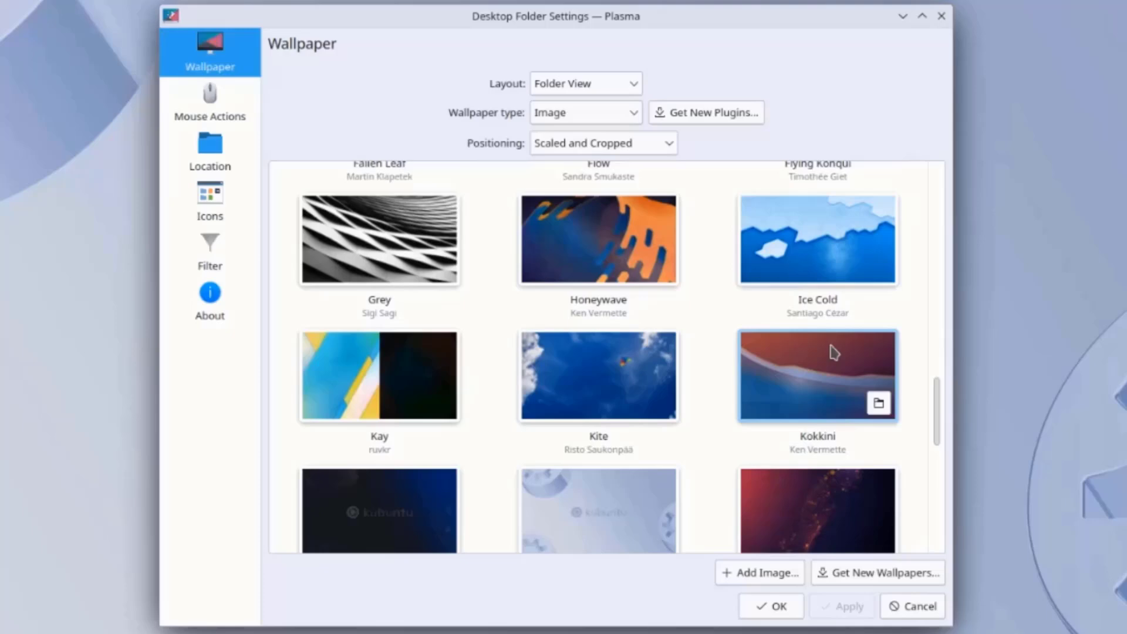
scroll(832, 352, down, 5)
scroll(410, 235, up, 20)
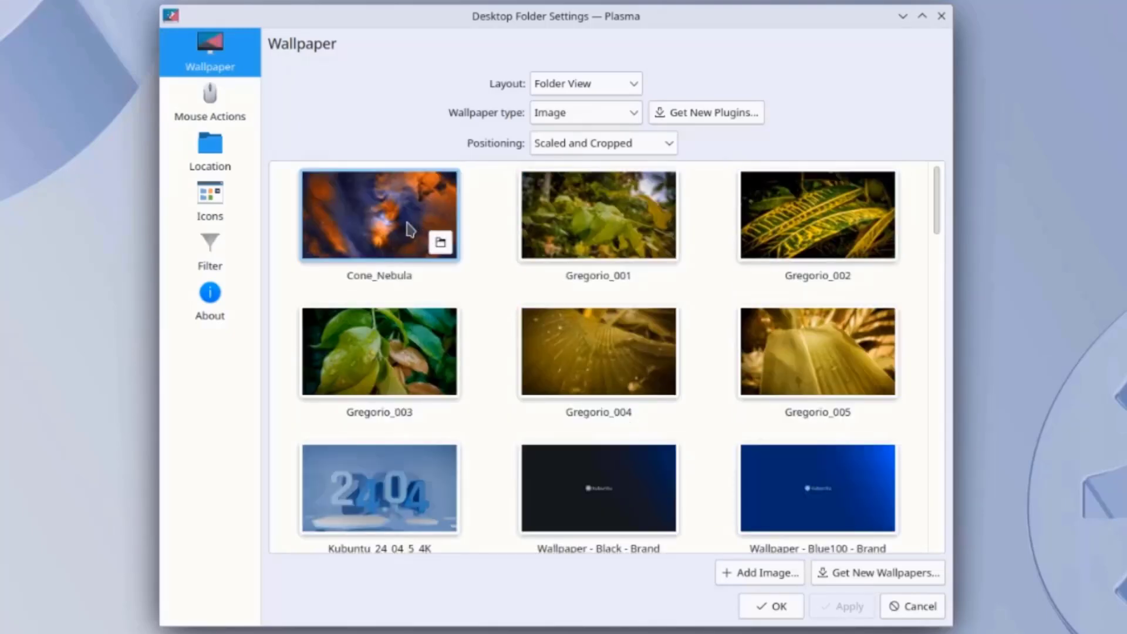
click(409, 231)
Look through the Get New Wallpapers window's categories, keeping All Categories, then close it
scroll(763, 470, down, 3)
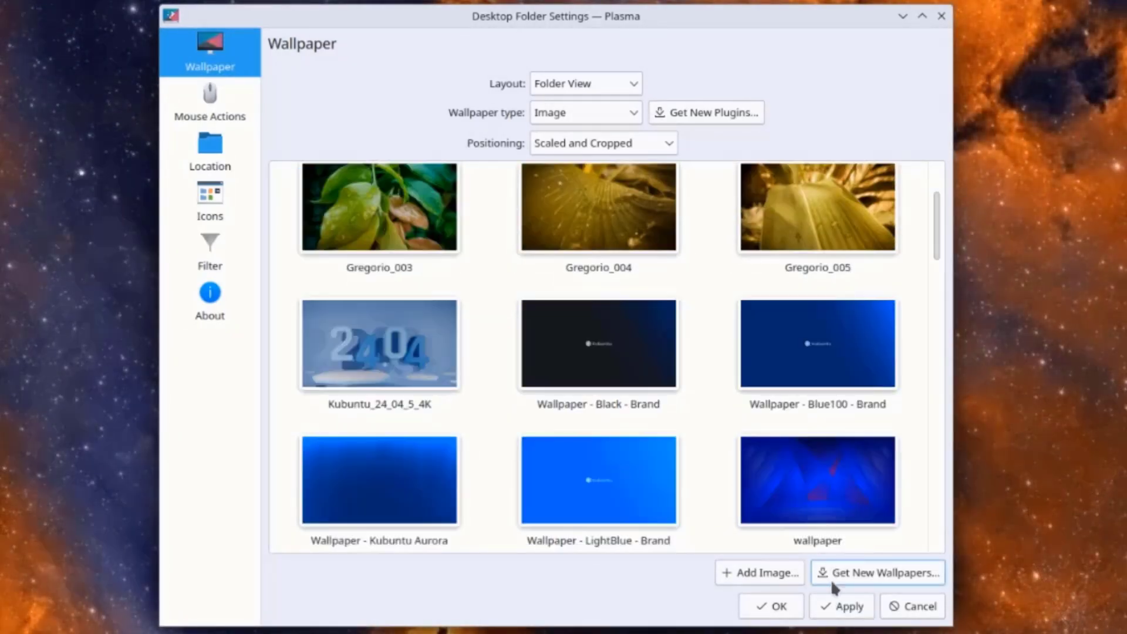
click(878, 574)
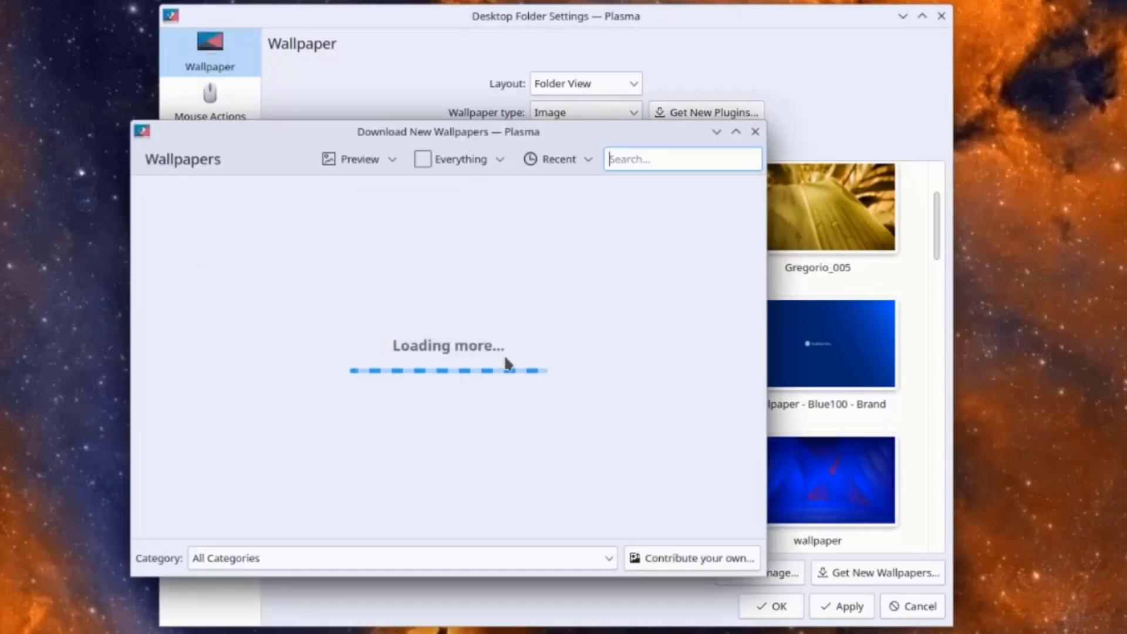
click(276, 560)
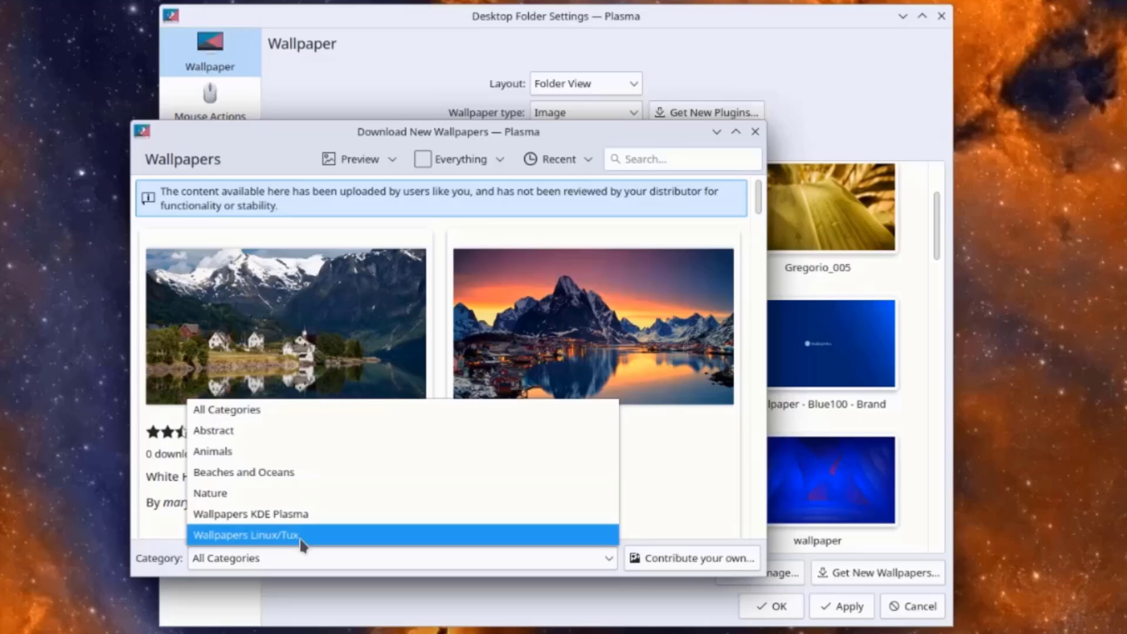
click(661, 442)
key(Escape)
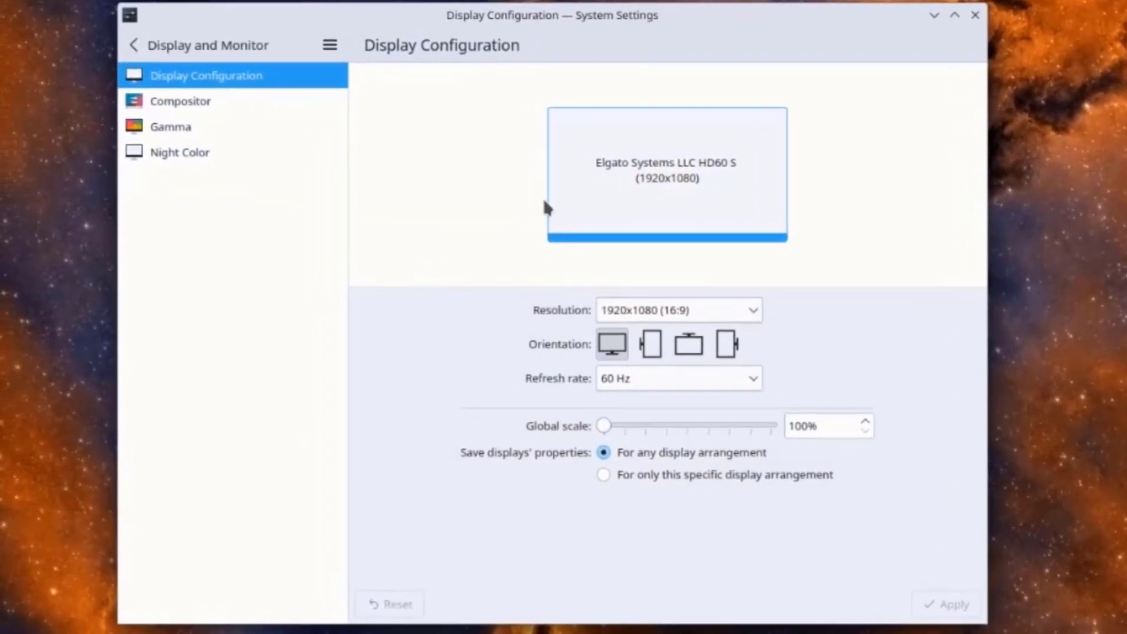
Check the display configuration, keeping the 1920x1080 resolution
click(656, 311)
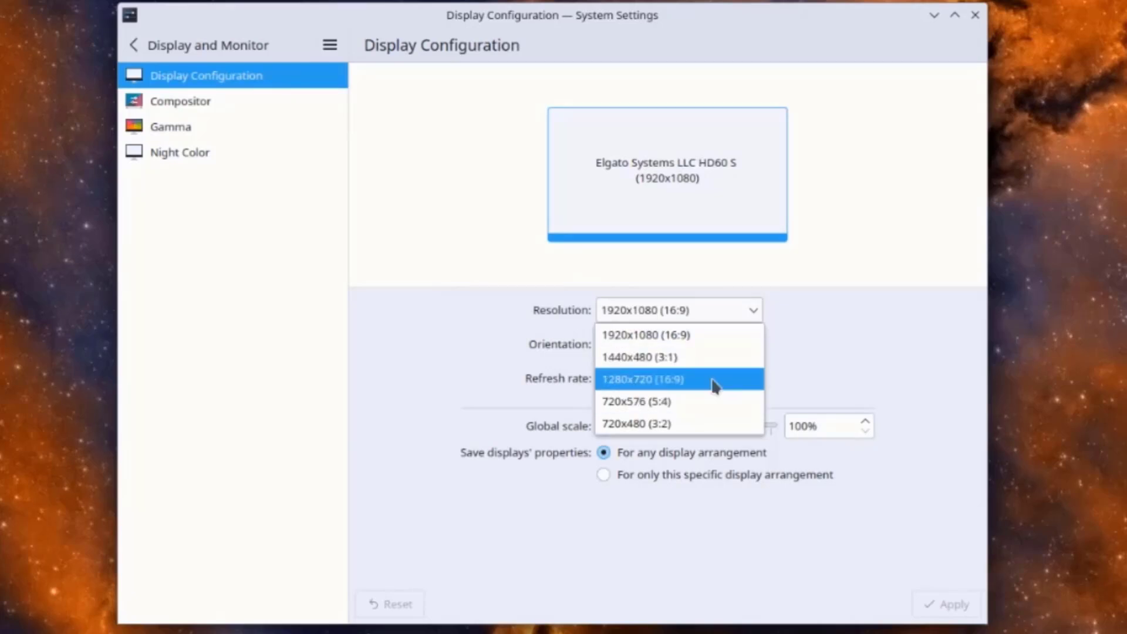
click(795, 359)
click(133, 45)
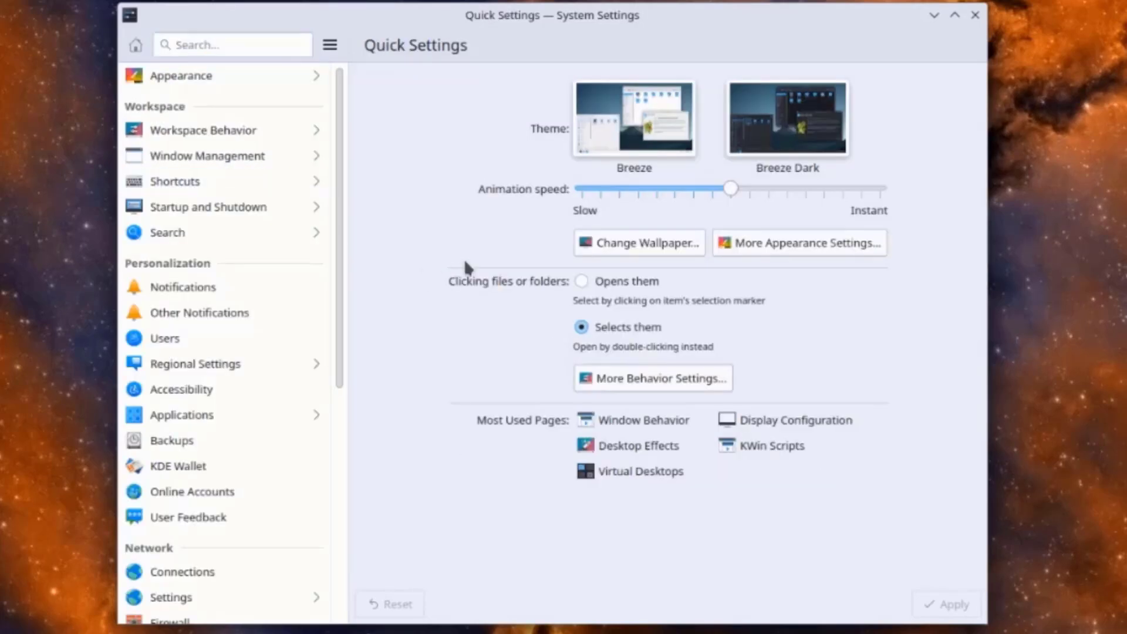
Apply the Breeze global theme, including its desktop and window layout
click(231, 77)
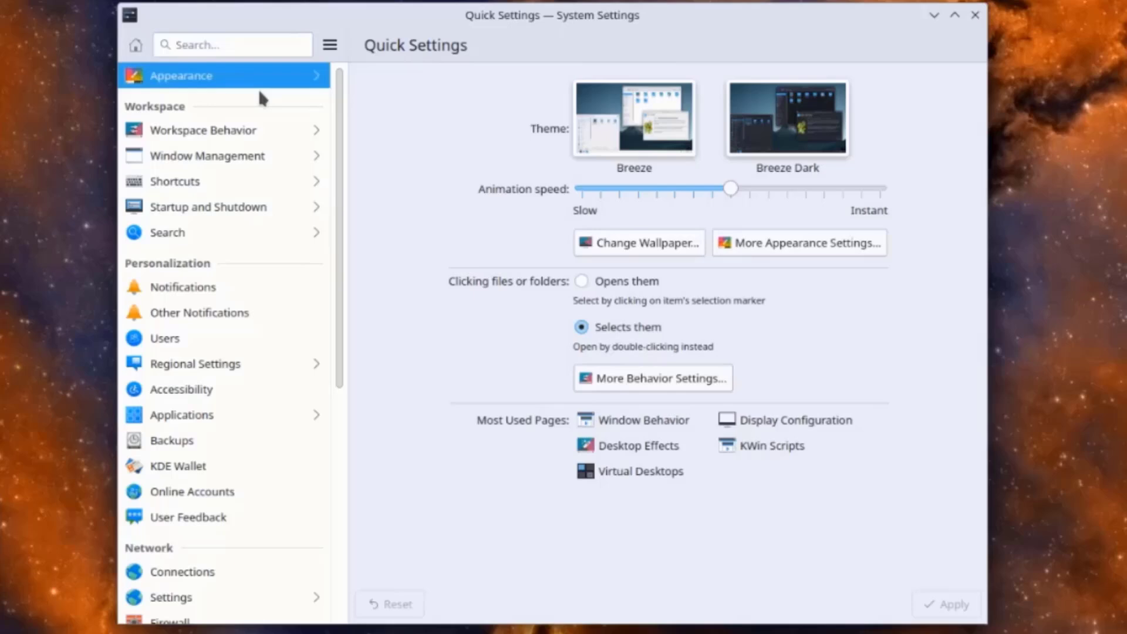
click(393, 138)
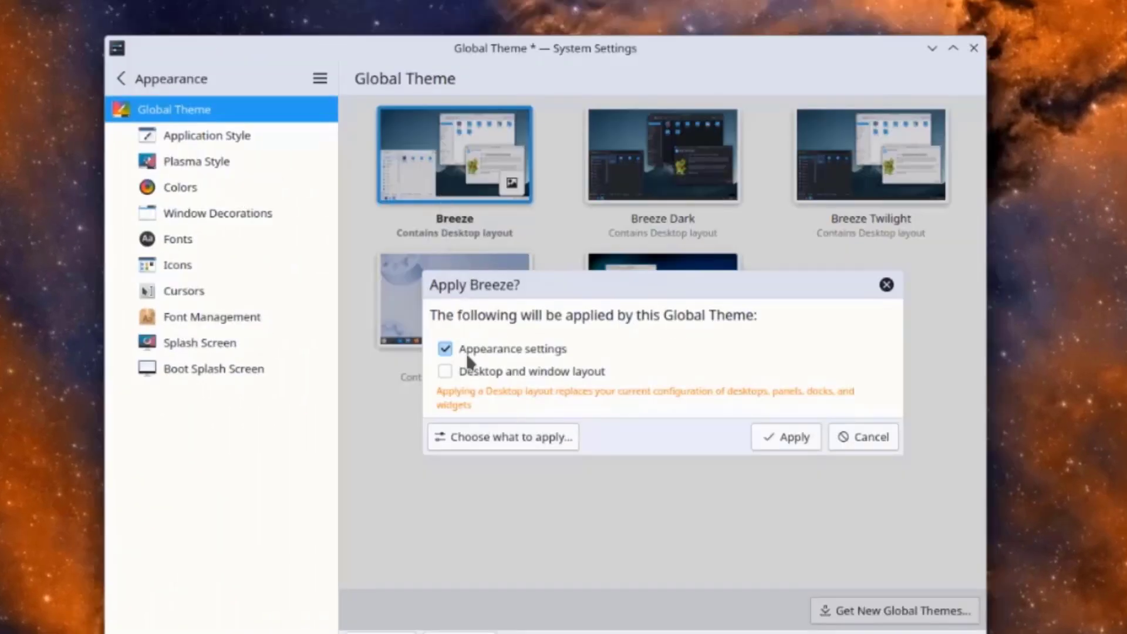
click(458, 371)
click(785, 437)
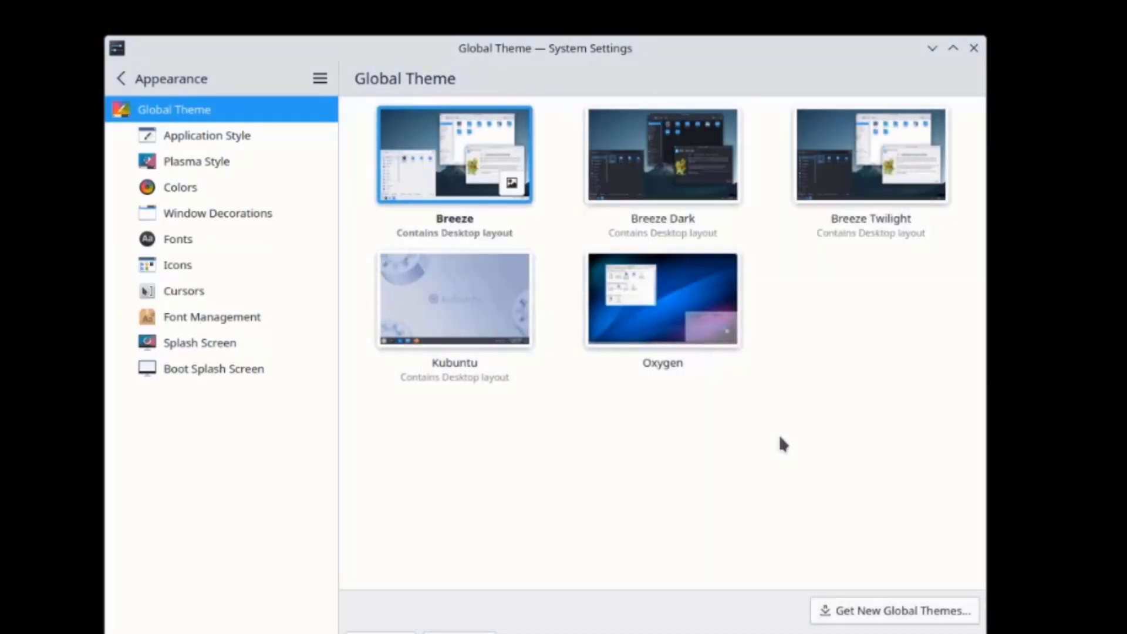
Close System Settings and place an Analog Clock widget on the desktop
key(ctrl+q)
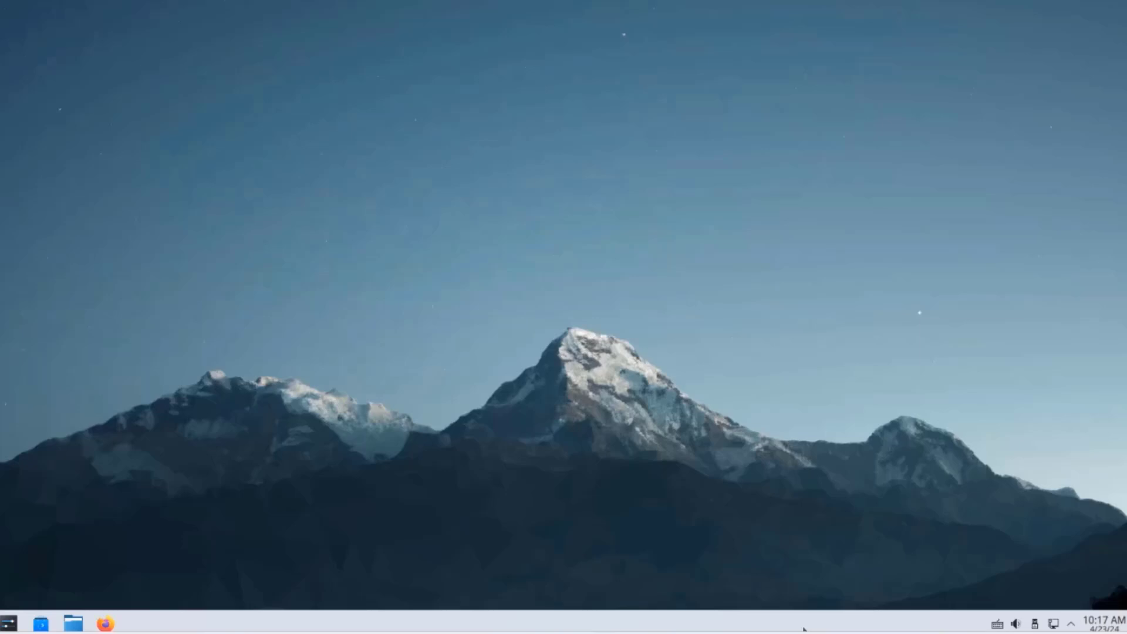
right_click(813, 622)
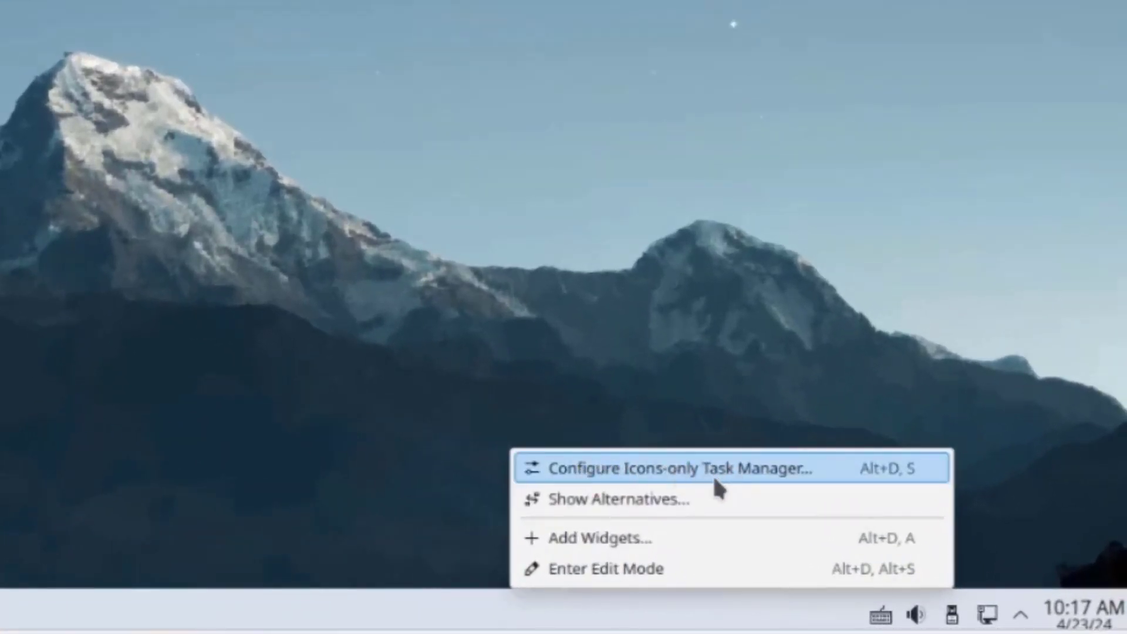
click(636, 530)
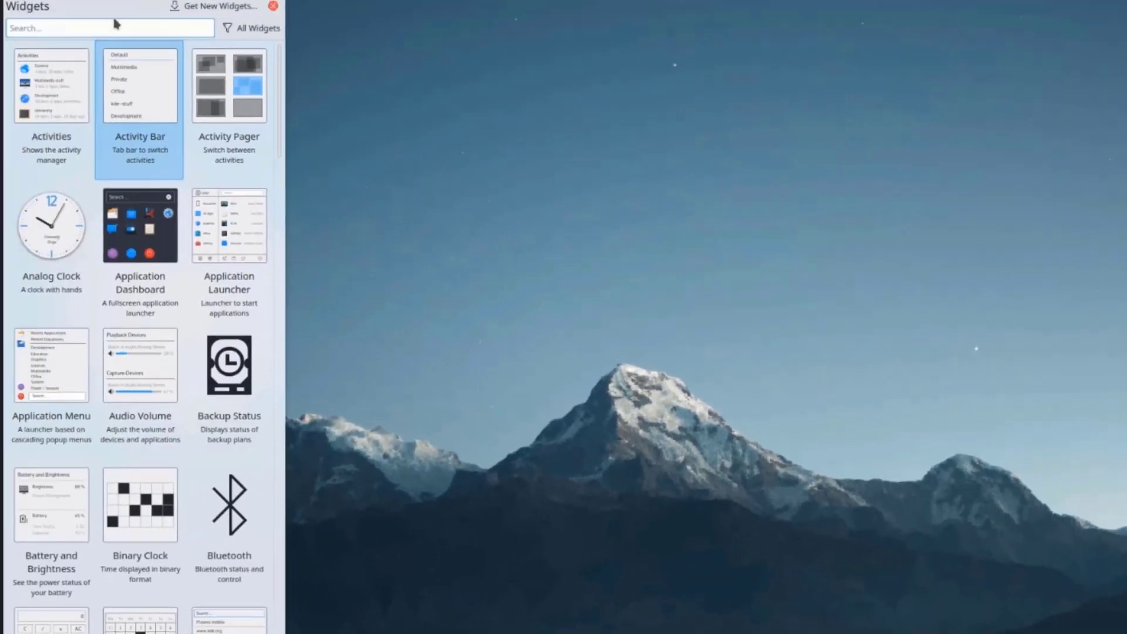
scroll(132, 147, down, 3)
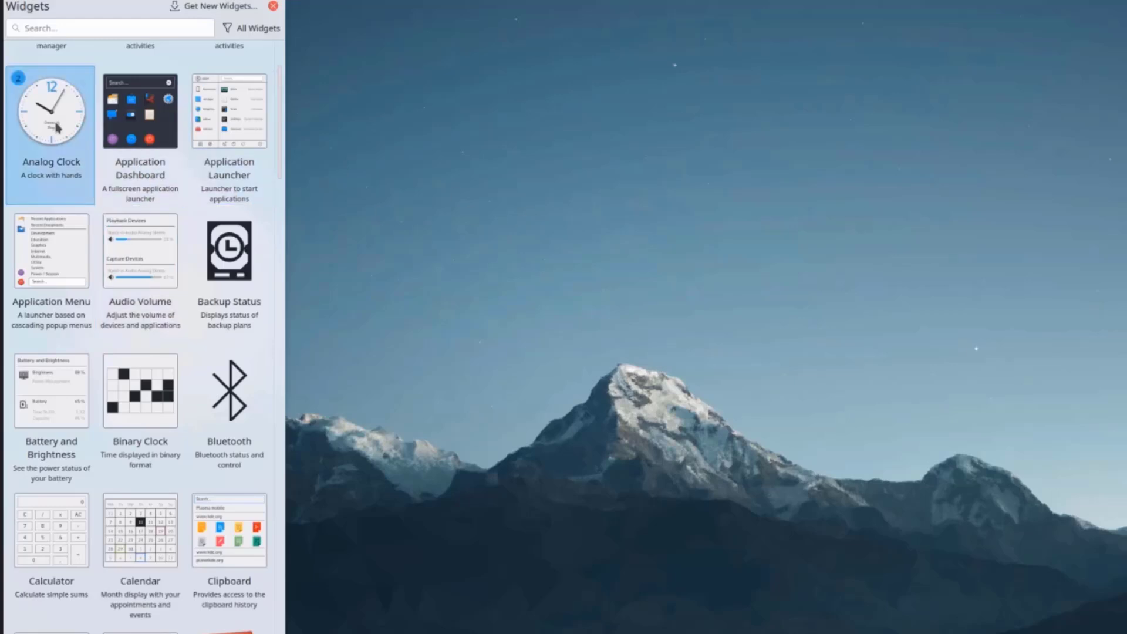
drag(56, 123, 739, 307)
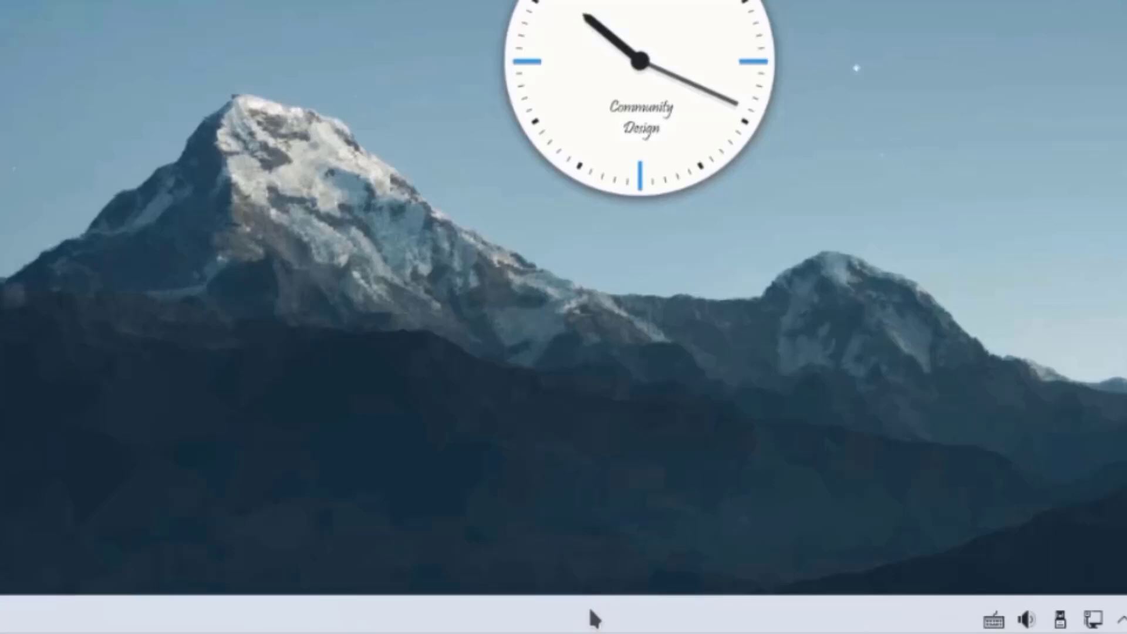
Set the bottom panel's height to 52 in panel edit mode
right_click(593, 613)
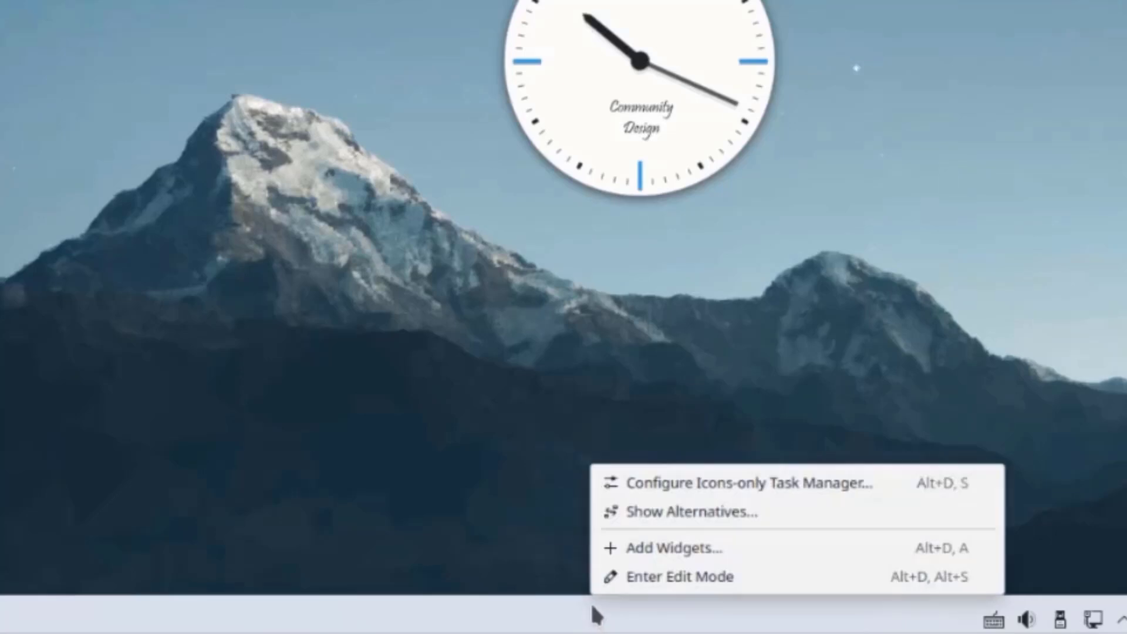
click(668, 581)
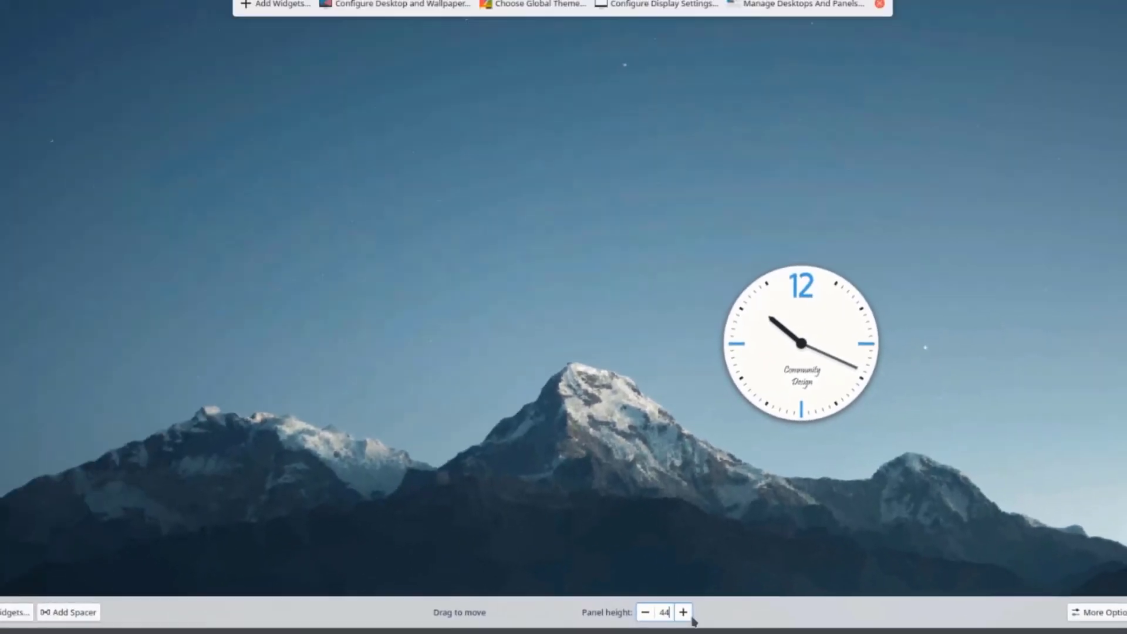
click(689, 613)
click(689, 612)
click(689, 613)
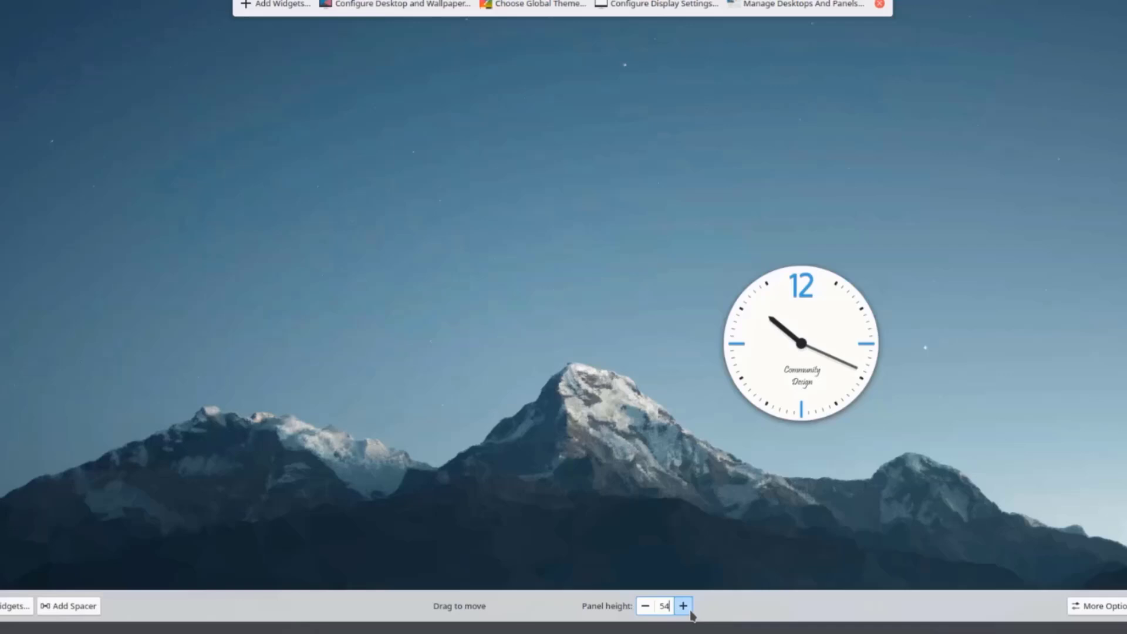
click(690, 613)
click(684, 603)
click(645, 602)
click(645, 602)
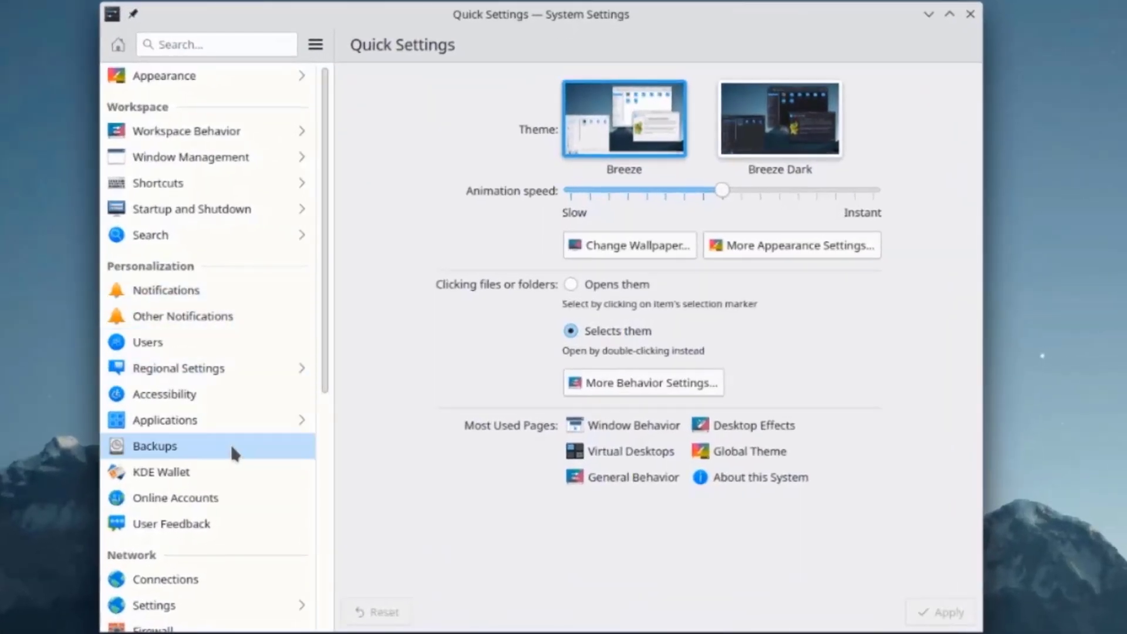
Look through the Users page and the connection's 802.1x and IPv4 settings
click(277, 341)
click(417, 213)
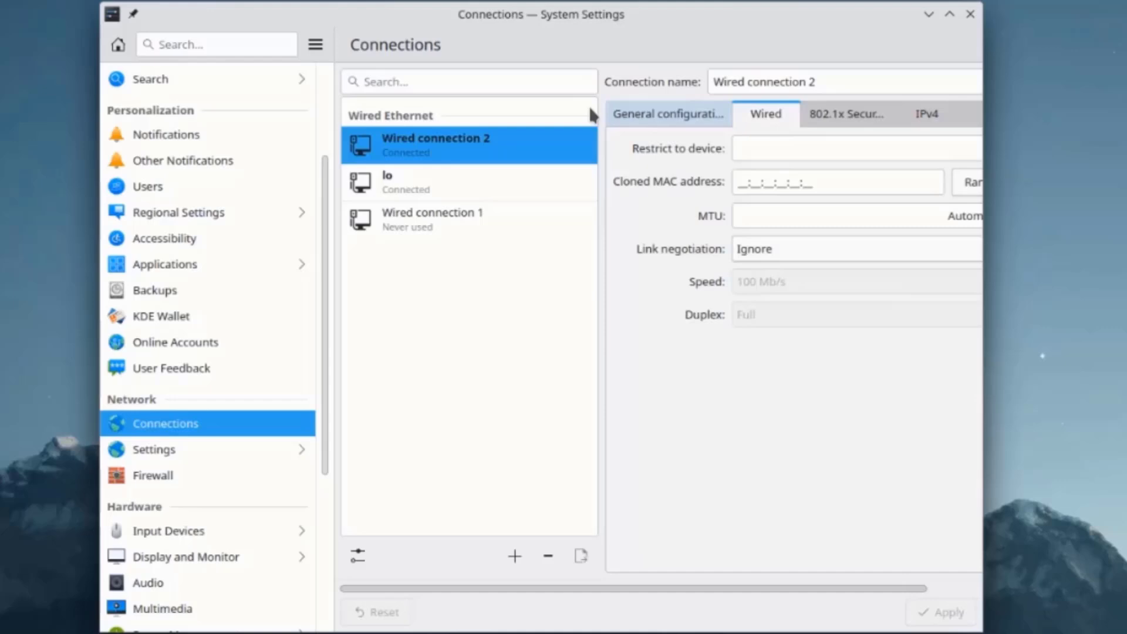
click(857, 115)
click(924, 117)
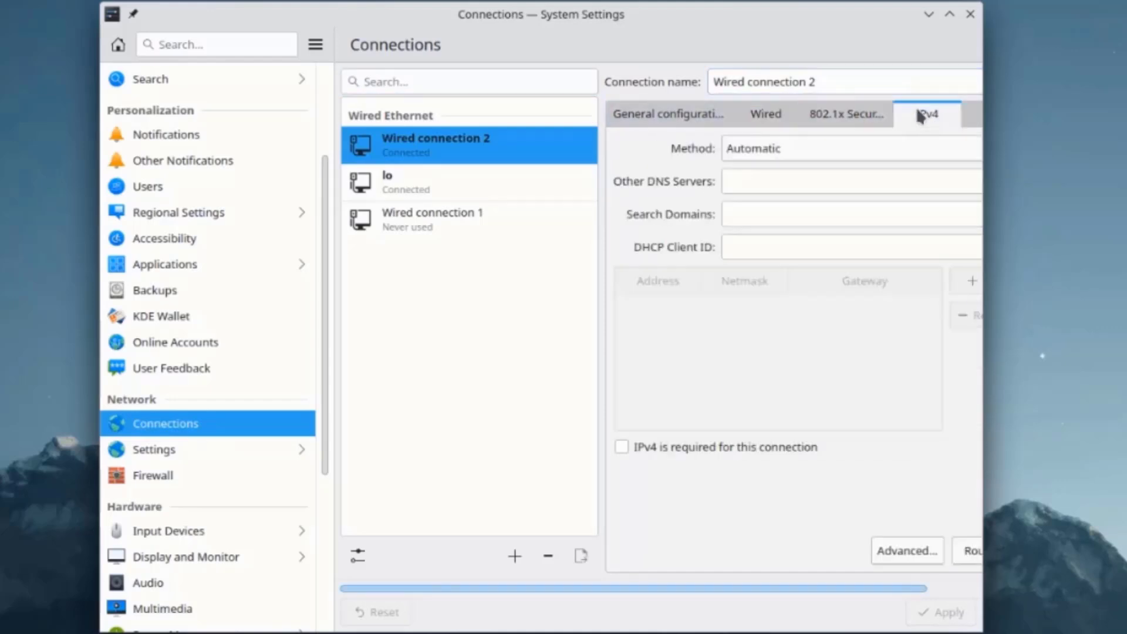
Browse the network settings pages for timeouts, SSL, cookies and Windows Shares, then go to Workspace Behavior
click(178, 458)
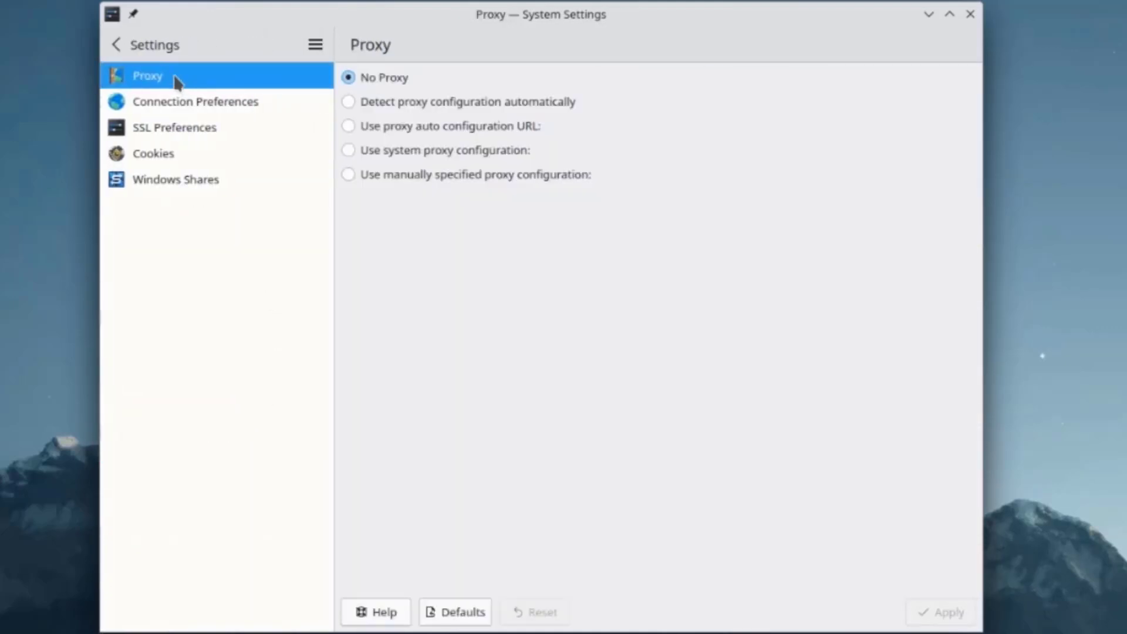
click(217, 103)
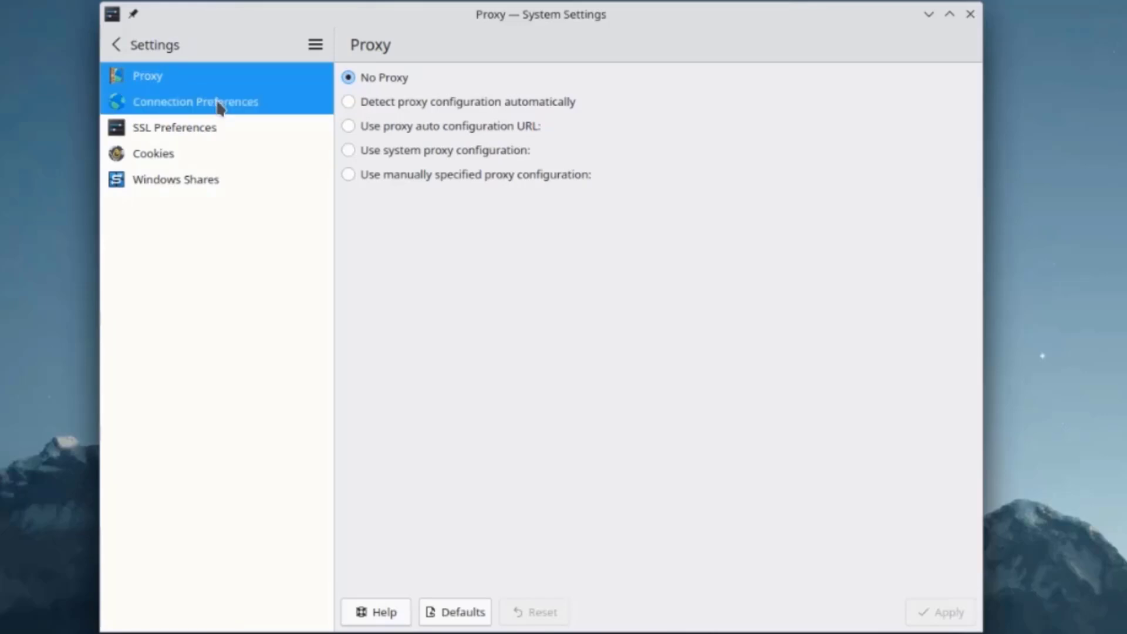
click(176, 127)
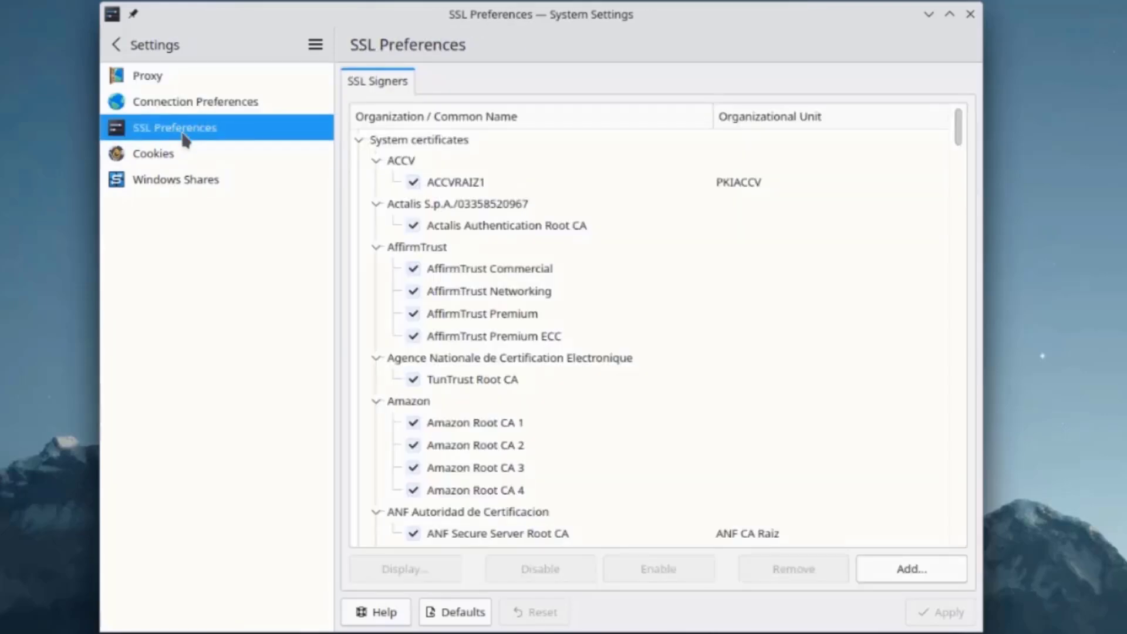
click(176, 153)
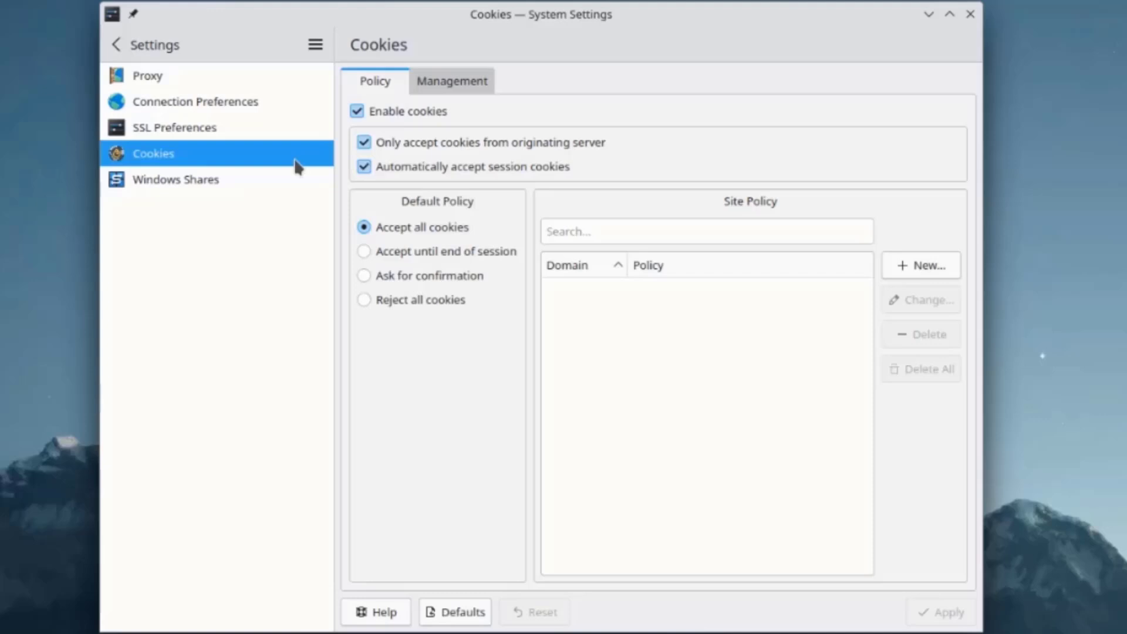
click(198, 176)
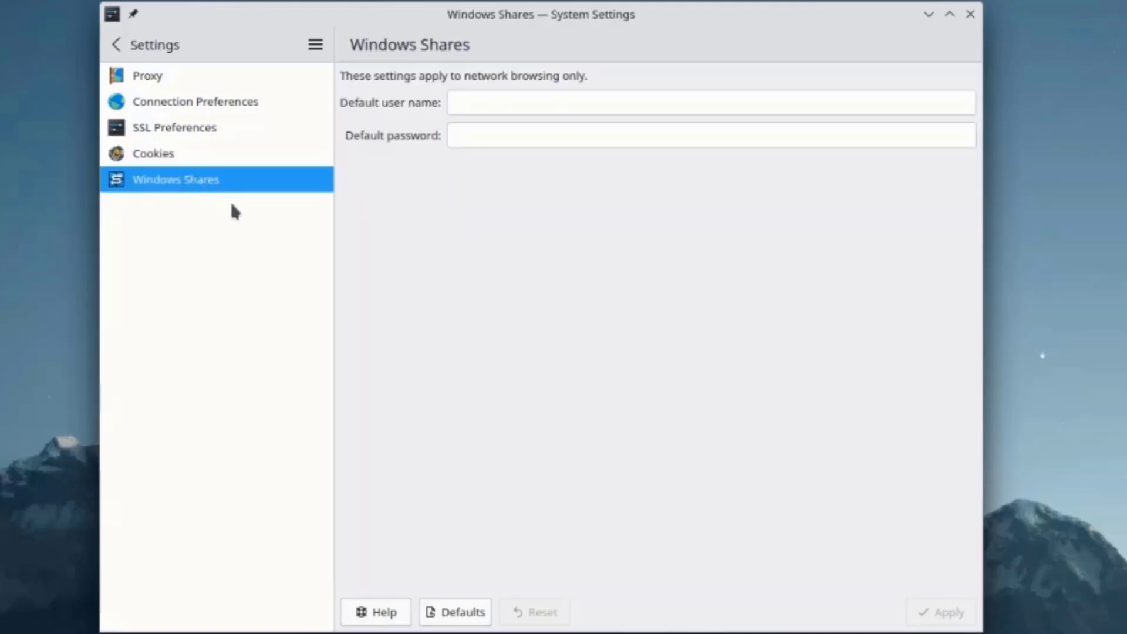
click(143, 47)
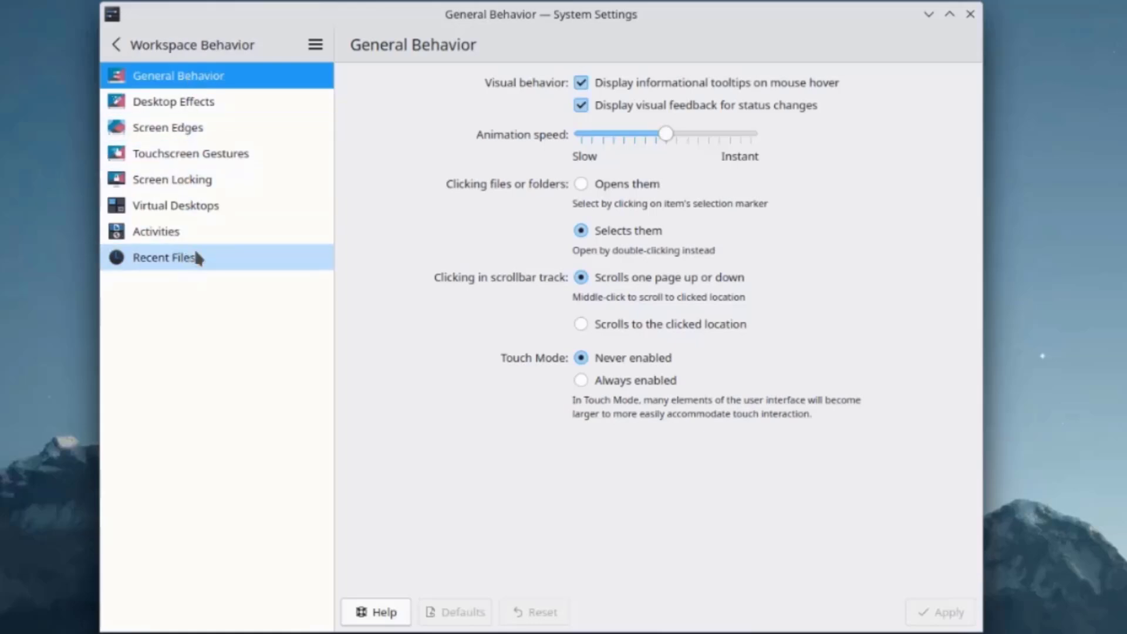
Add three virtual desktops so there are four in total
click(186, 212)
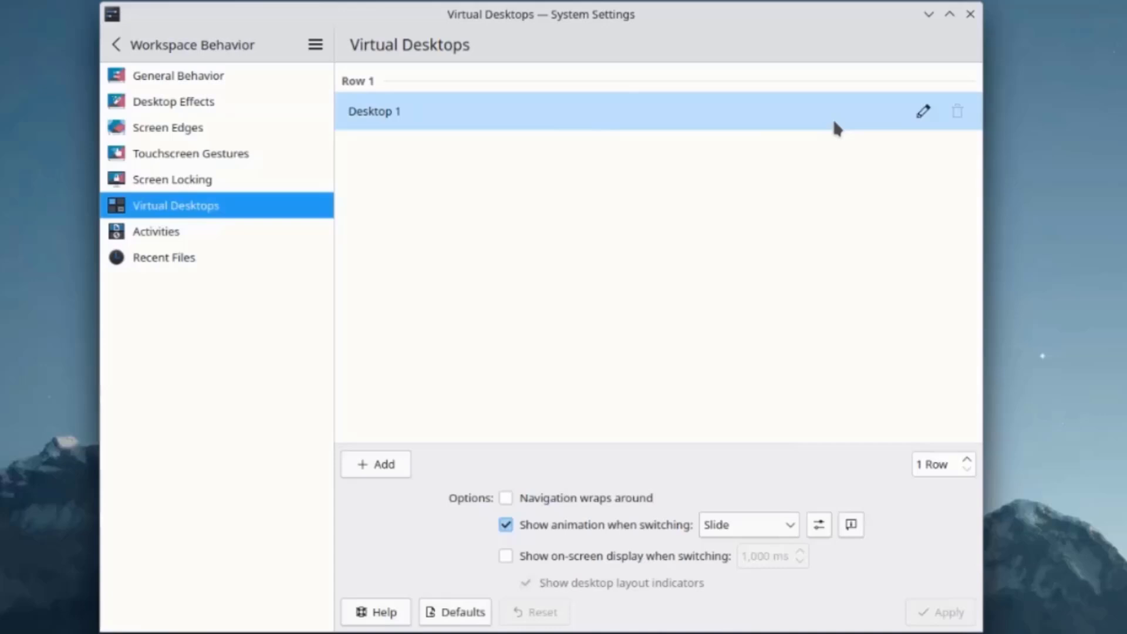
click(383, 466)
click(383, 466)
click(383, 467)
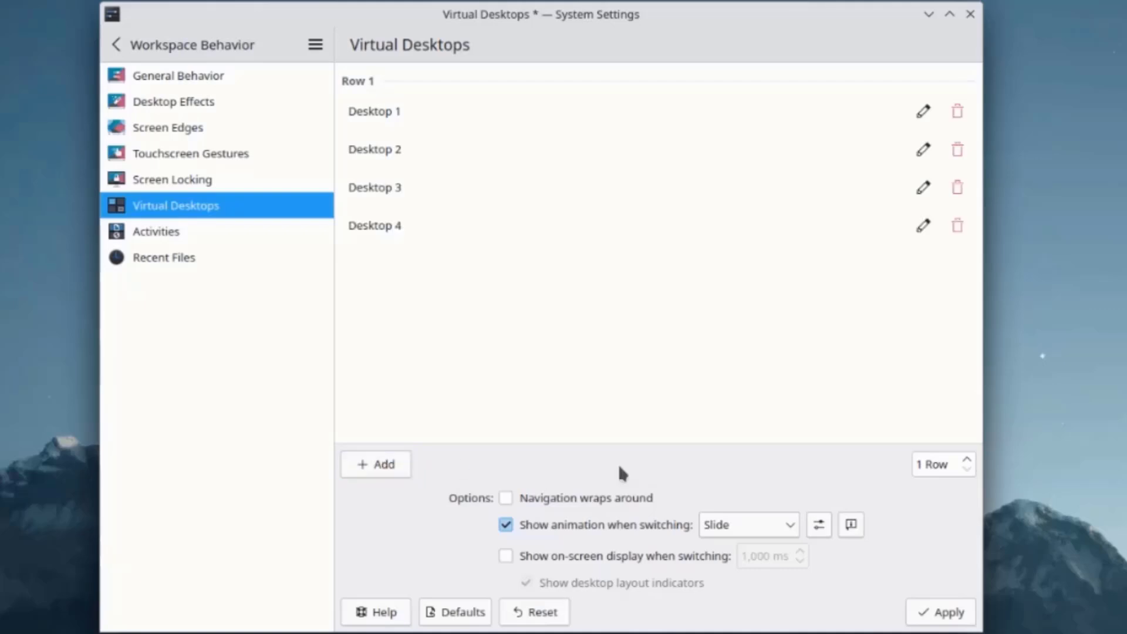
Open the Desktop Effects list and scroll through the available effects
click(178, 77)
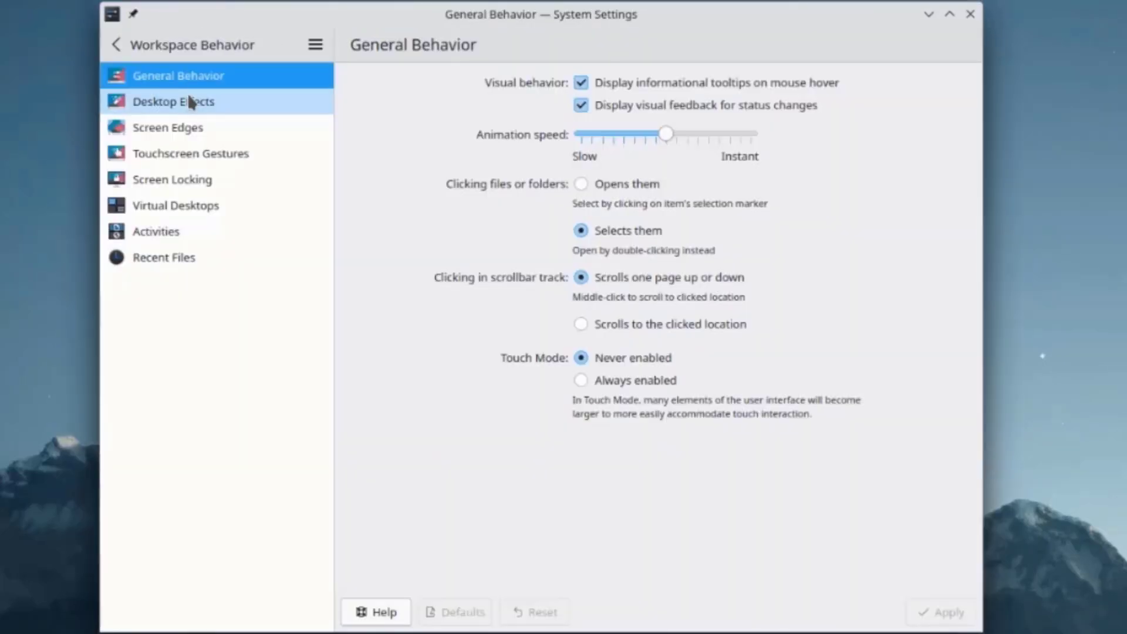
click(188, 99)
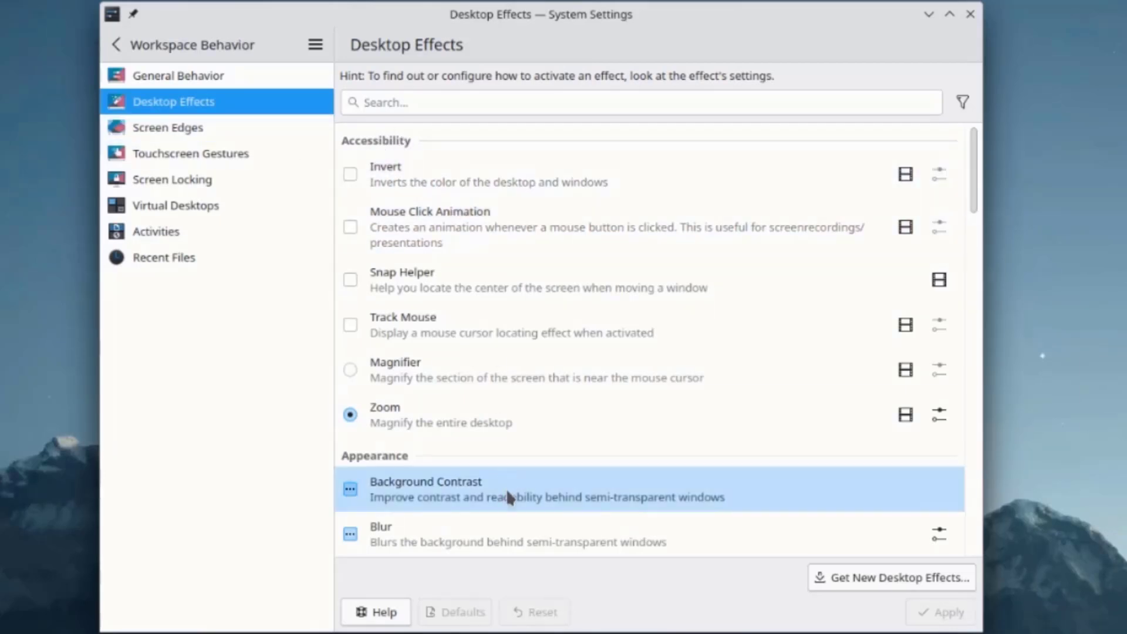
scroll(466, 476, down, 10)
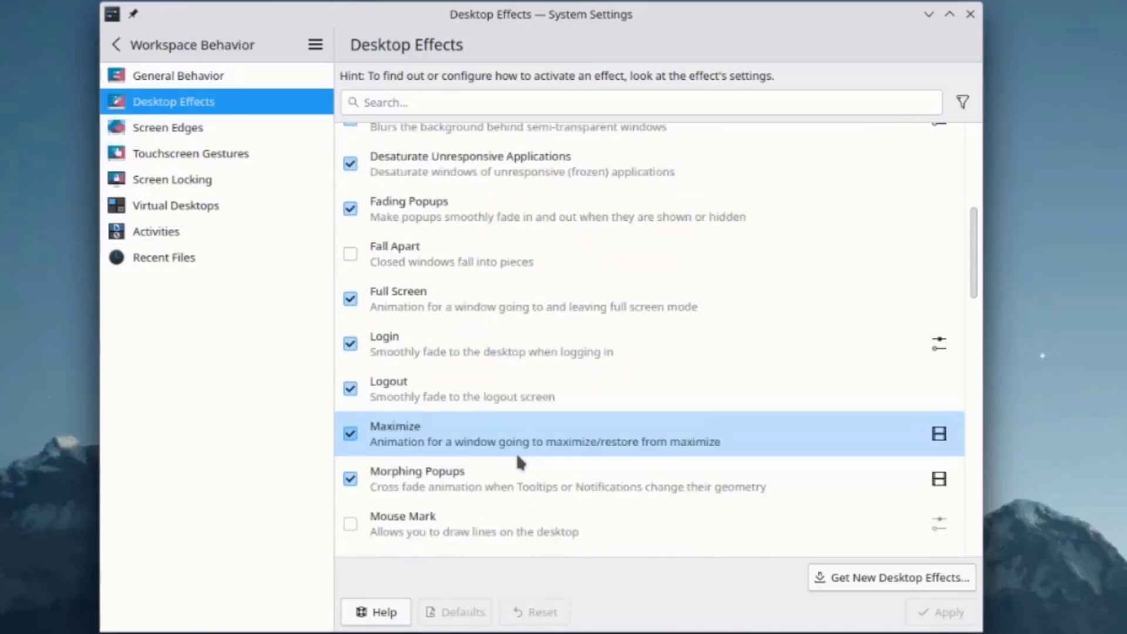
scroll(519, 450, down, 12)
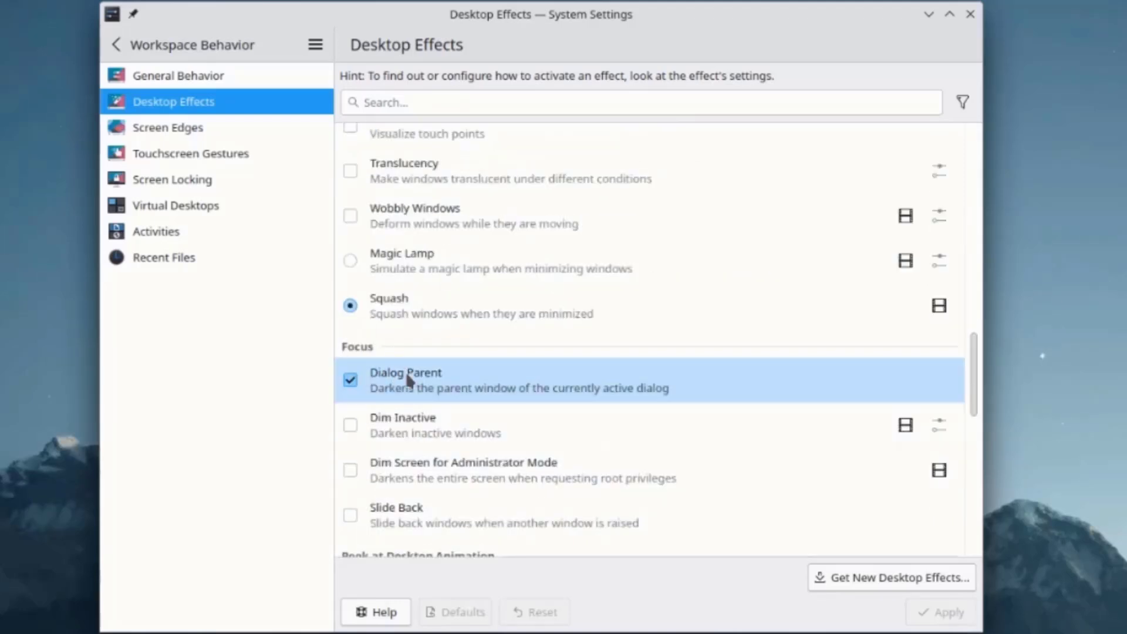
scroll(603, 402, down, 6)
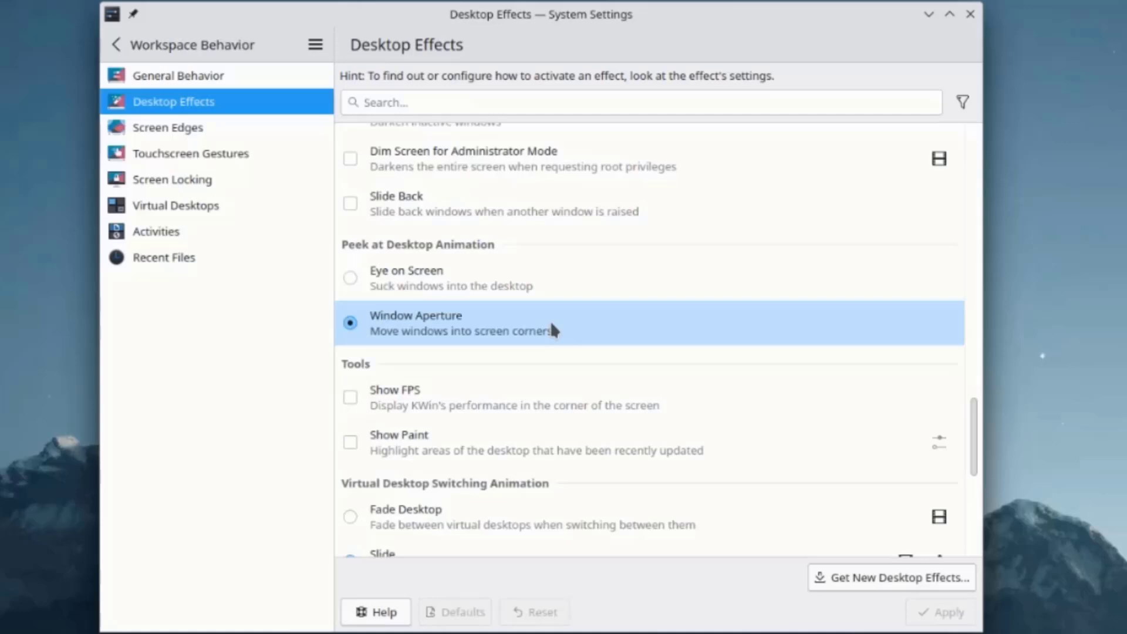
scroll(551, 324, down, 4)
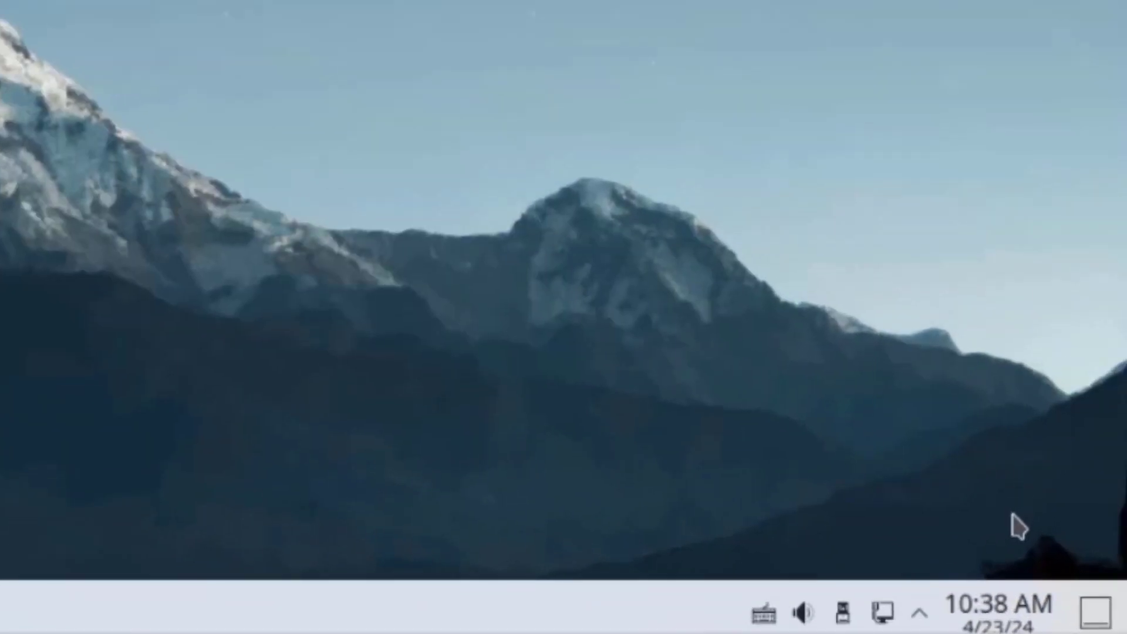
Check the volume, network connections and expanded system tray popups
click(798, 611)
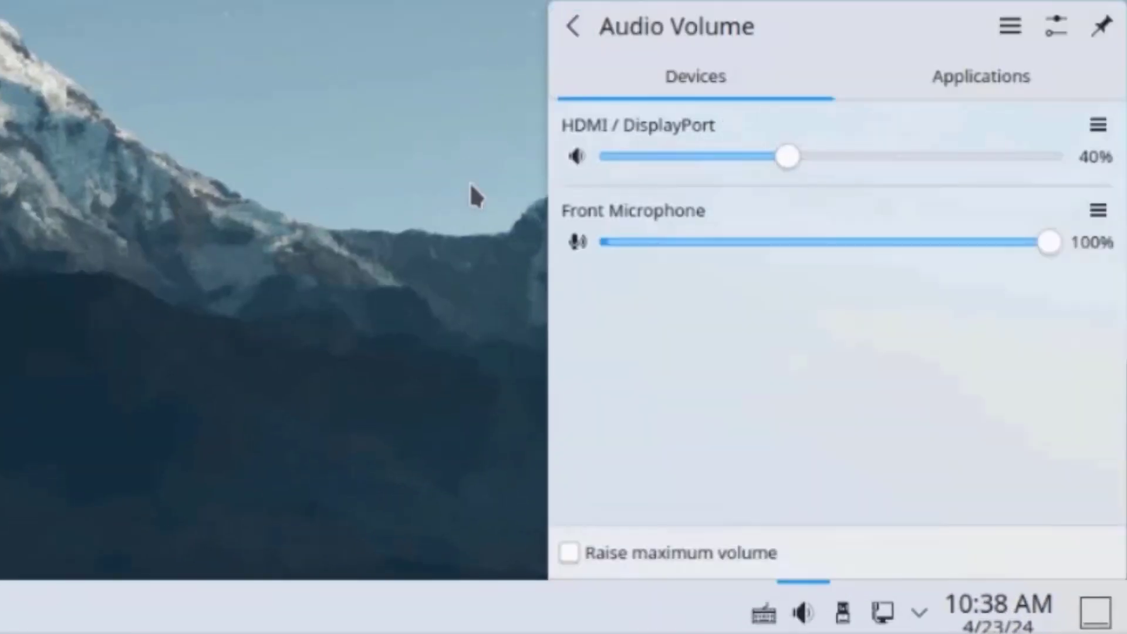
click(475, 229)
click(882, 612)
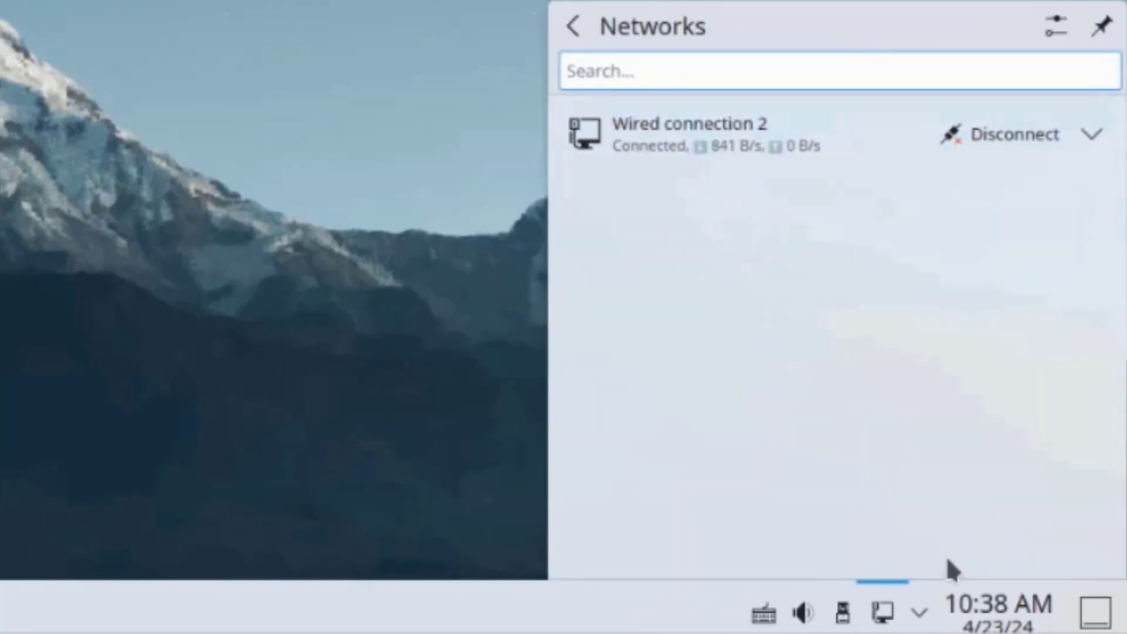
click(919, 612)
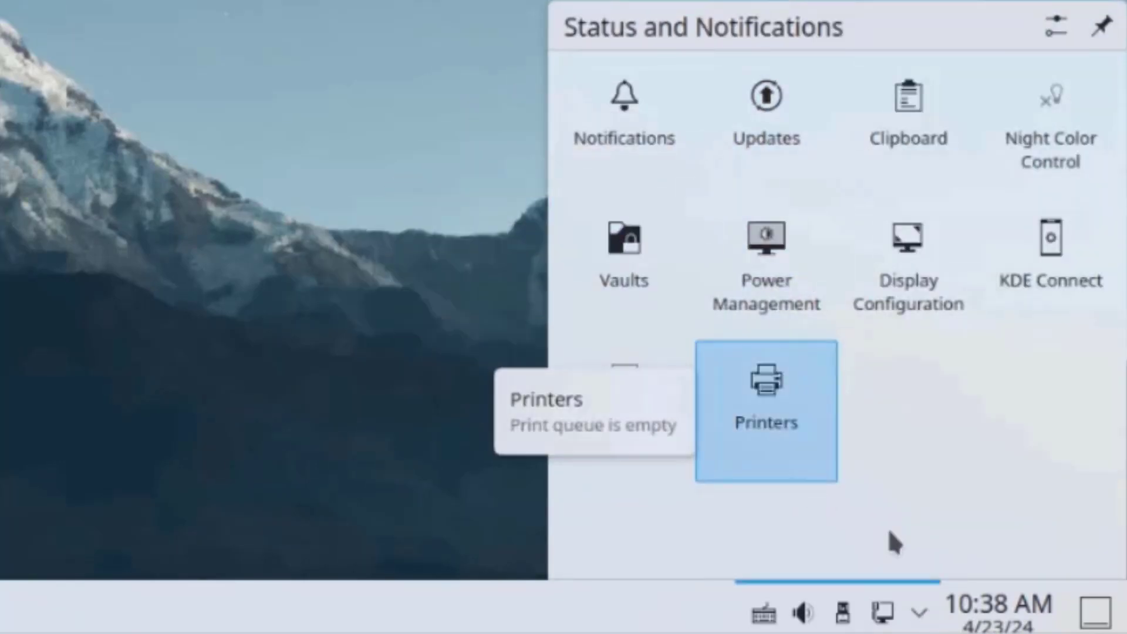
Open the clock's calendar and switch between its years and months views
click(1011, 603)
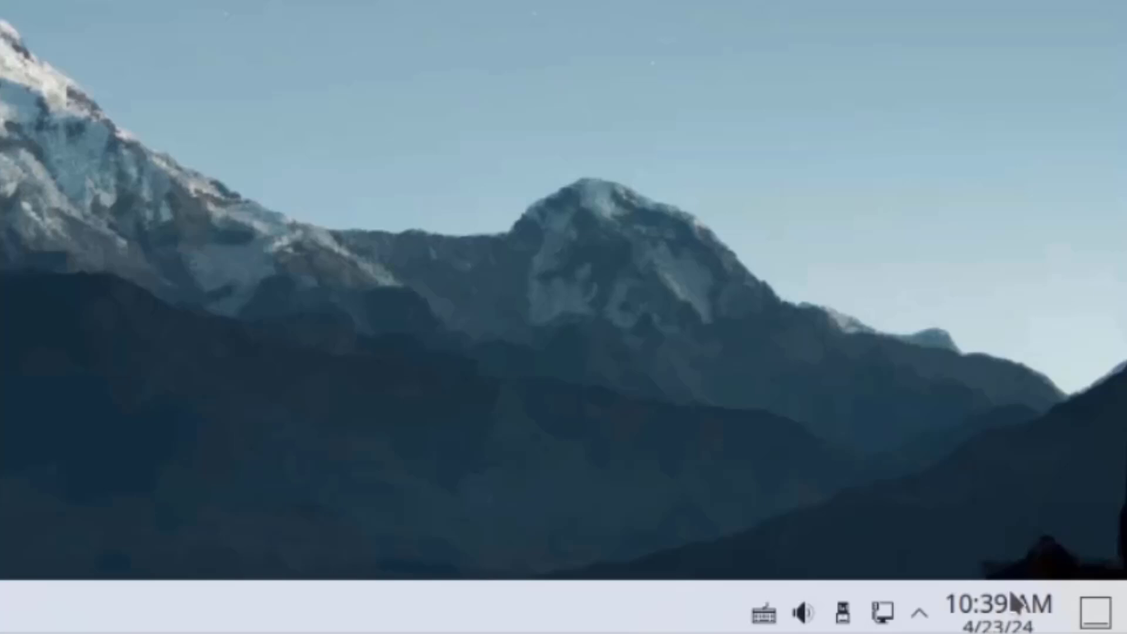
click(1013, 608)
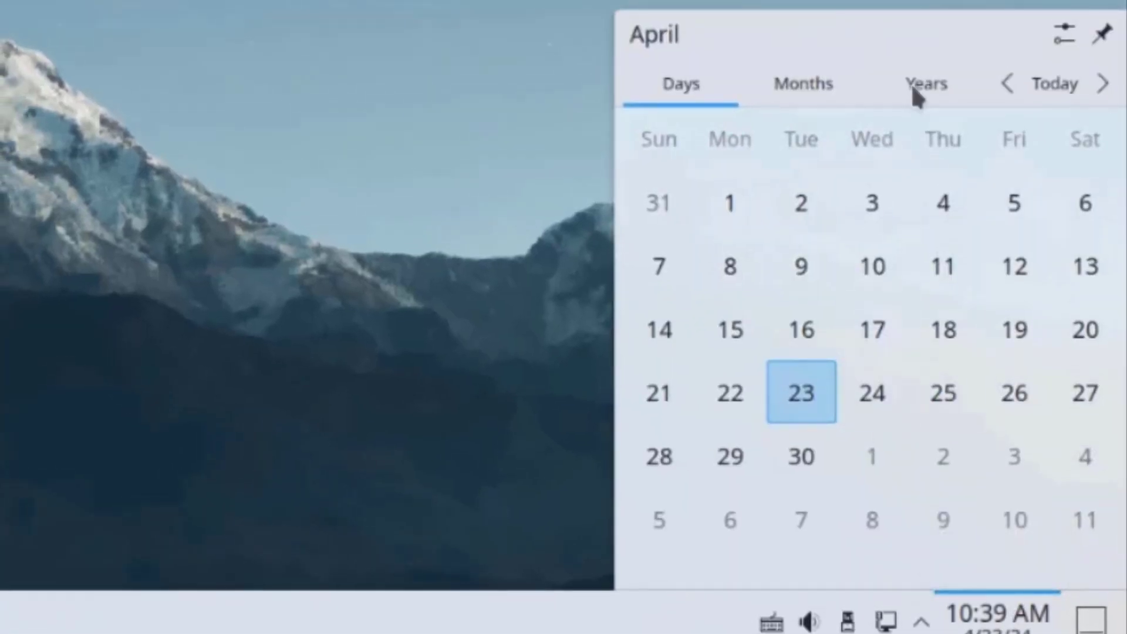
click(926, 88)
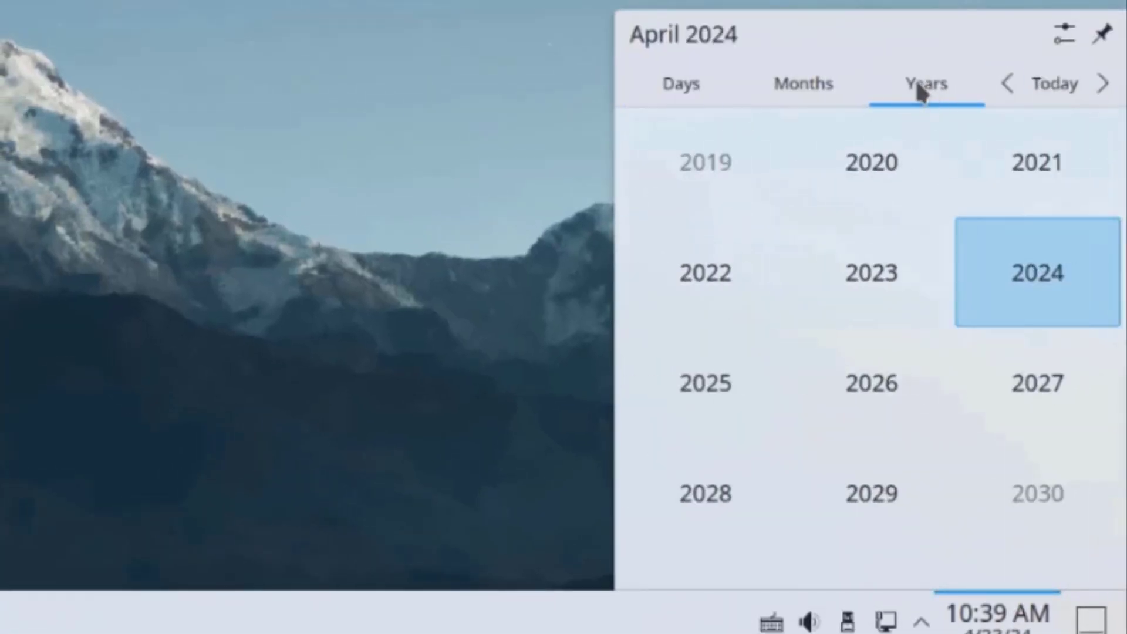
click(816, 85)
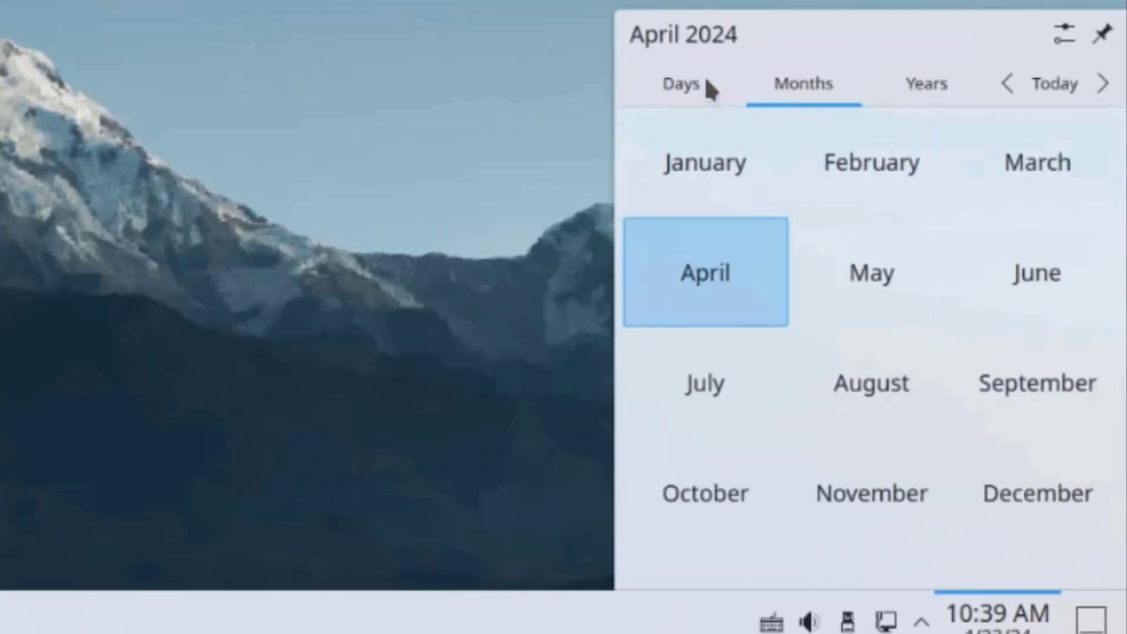